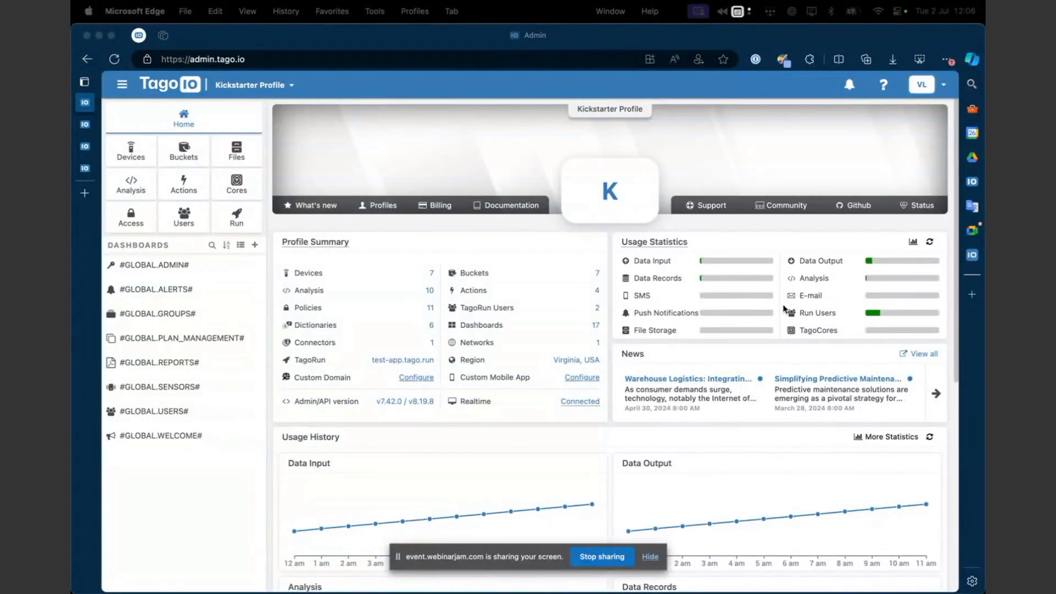
- Look over the profile summary, usage statistics and usage history charts on the home page
left_click(686, 335)
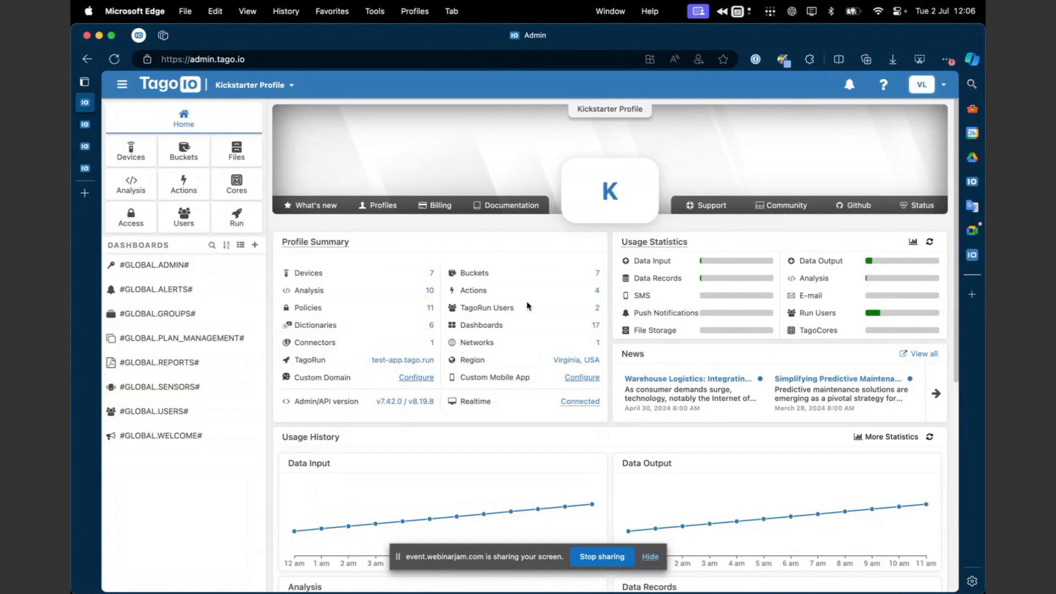
mouse_move(724, 318)
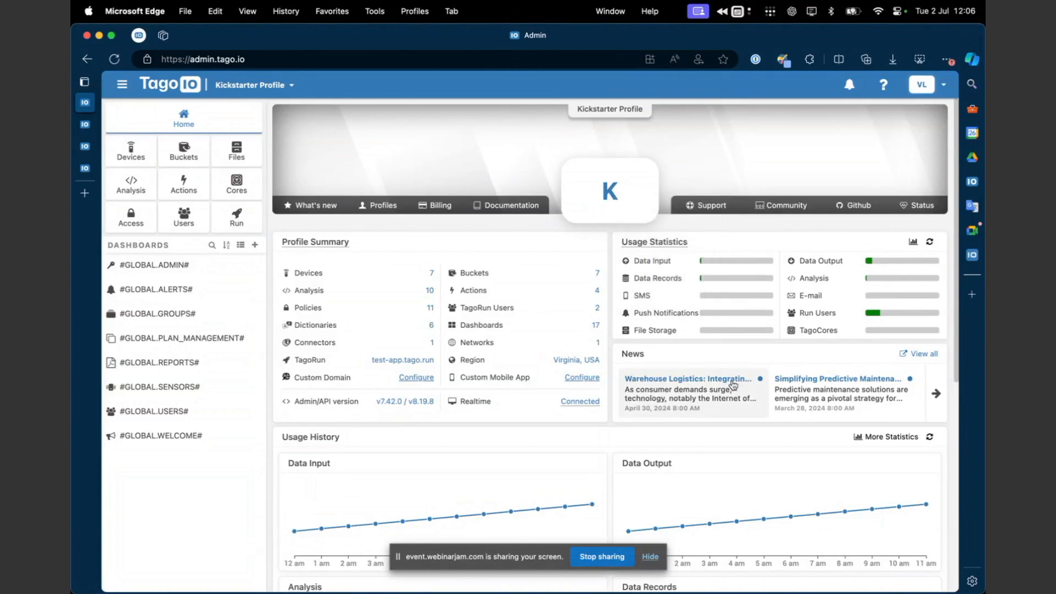
scroll(732, 387, "down", 5)
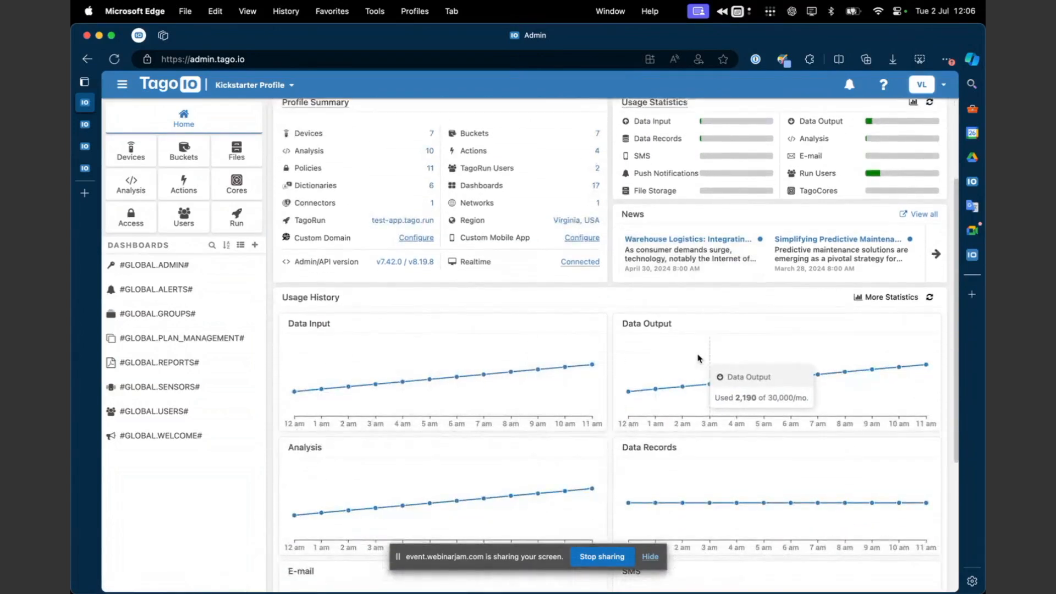
scroll(716, 282, "up", 1)
scroll(717, 283, "up", 2)
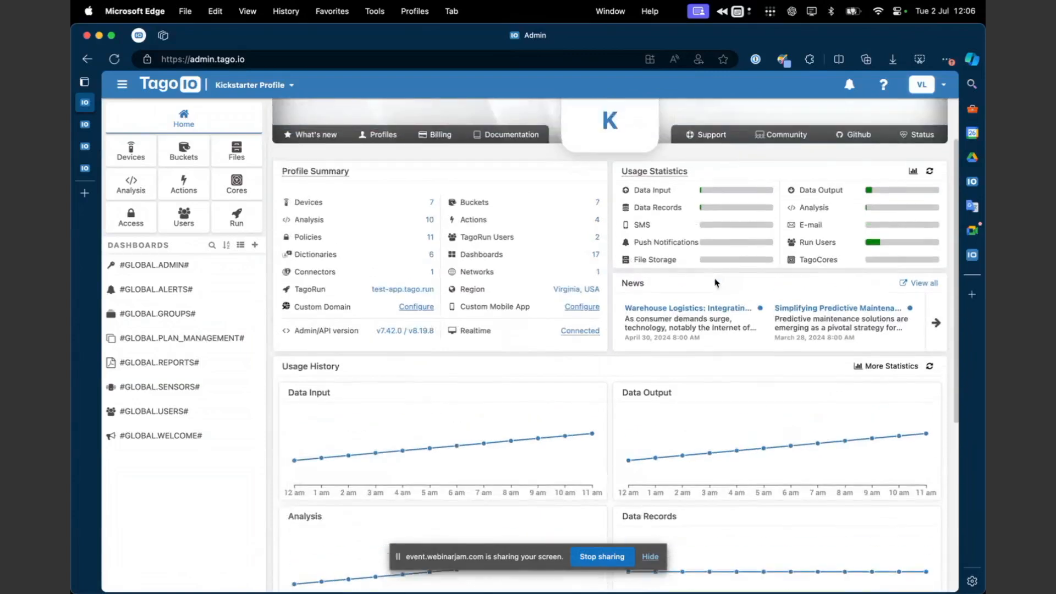
scroll(715, 283, "up", 3)
mouse_move(732, 257)
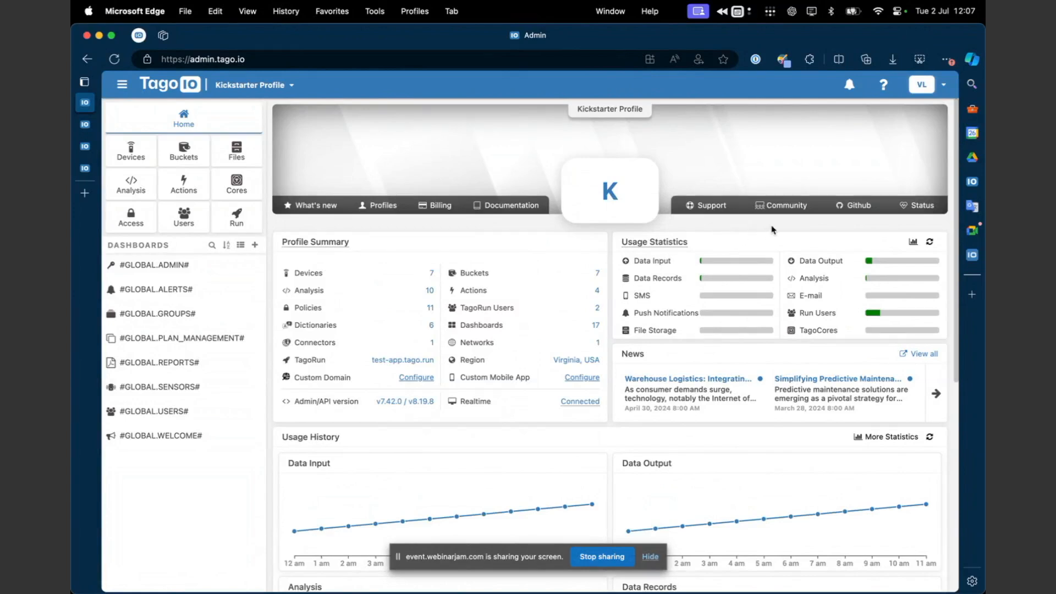
- Open the account's Hard Limits page and hide the screen-sharing notice
left_click(944, 84)
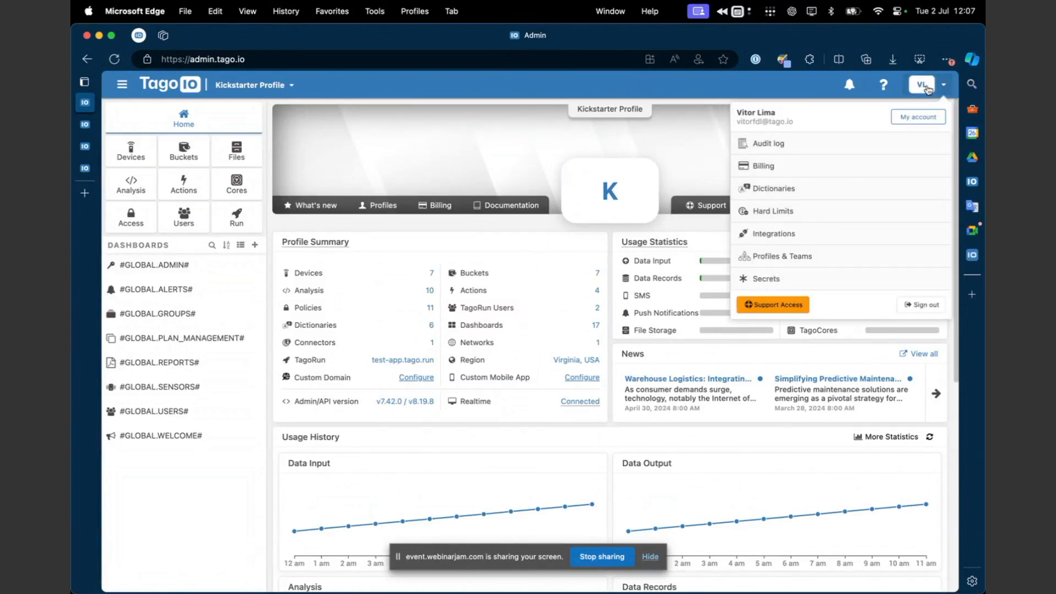
left_click(806, 217)
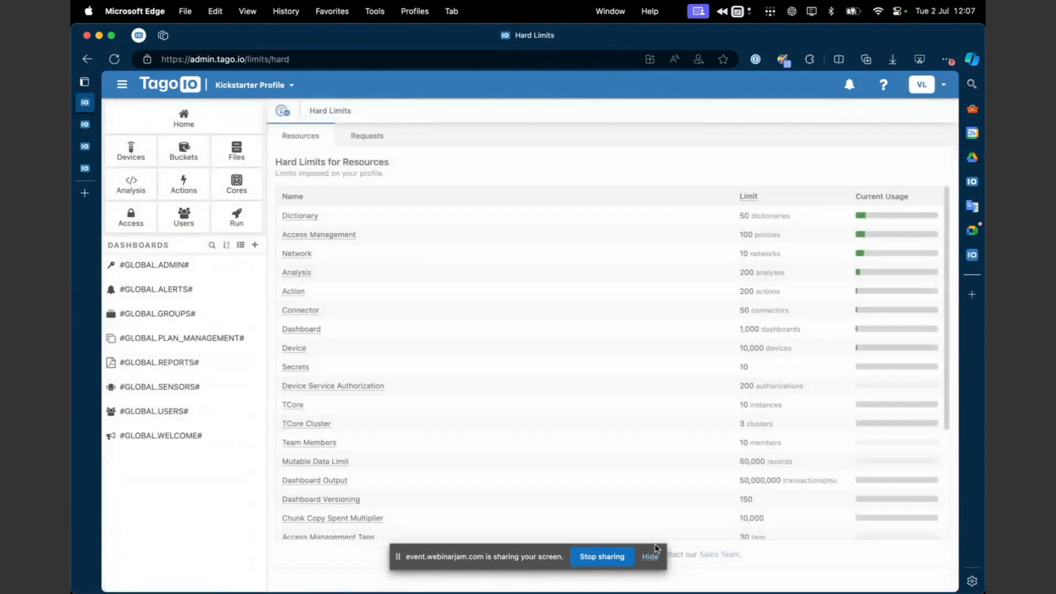
left_click(649, 557)
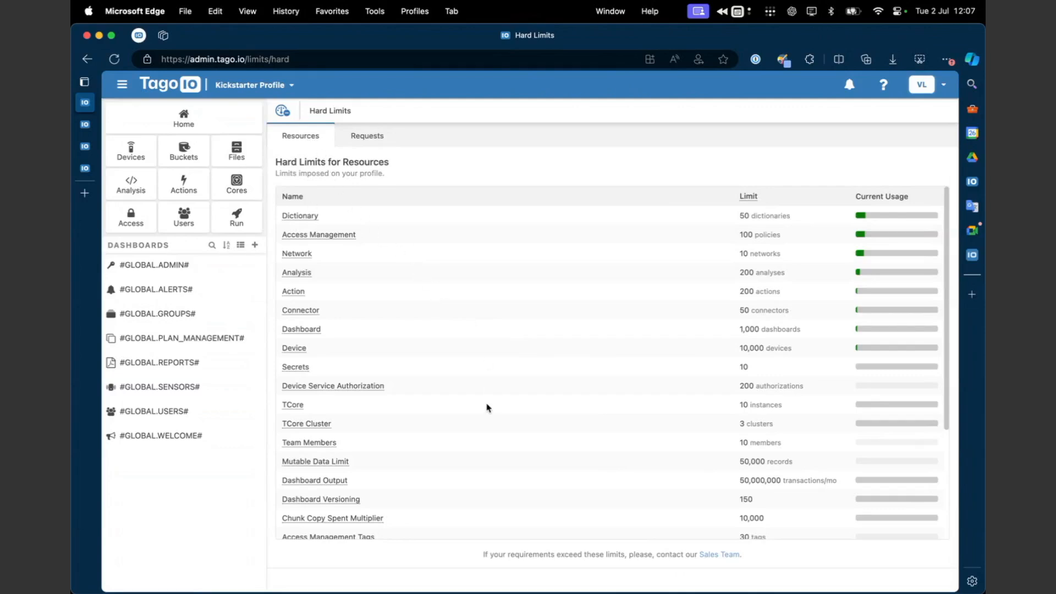
- Review the hard limits for resources, including the descriptions of the Device and Dictionary limits
scroll(487, 407, "down", 3)
scroll(486, 407, "down", 2)
scroll(487, 407, "up", 5)
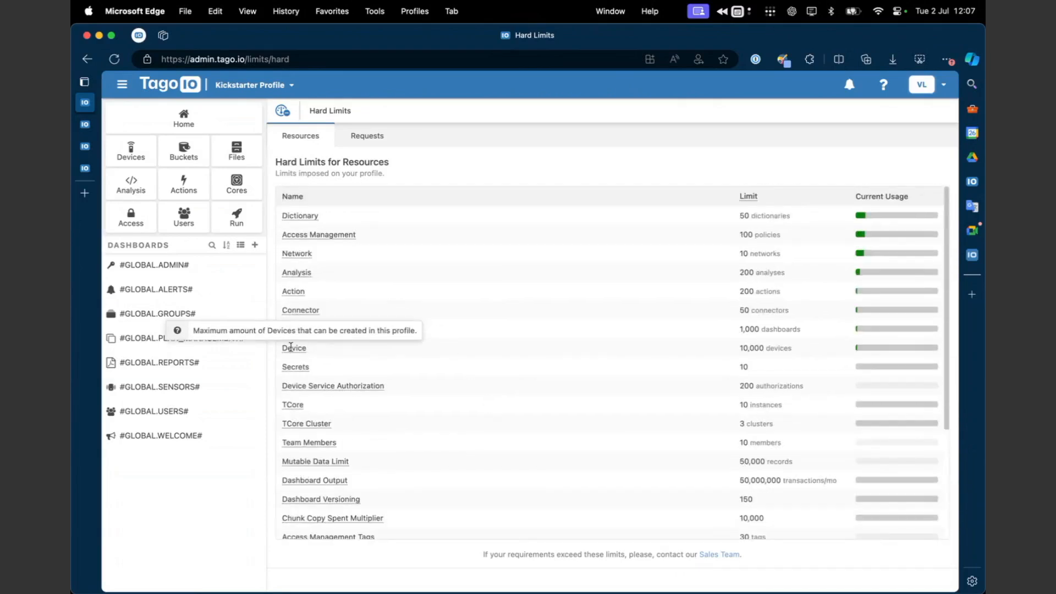
mouse_move(308, 326)
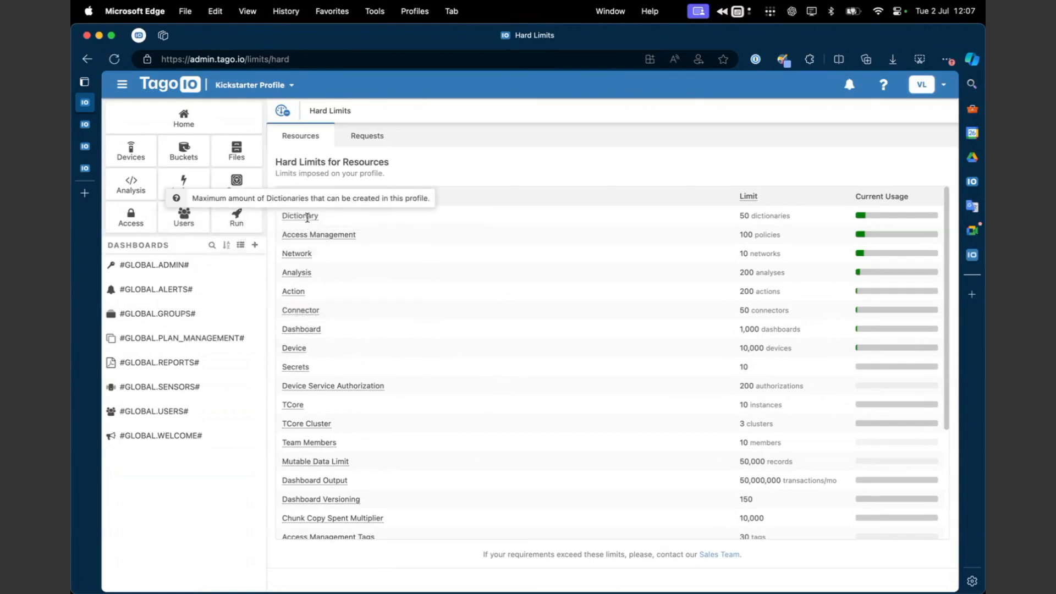
scroll(414, 359, "down", 1)
scroll(415, 358, "up", 1)
scroll(380, 382, "down", 5)
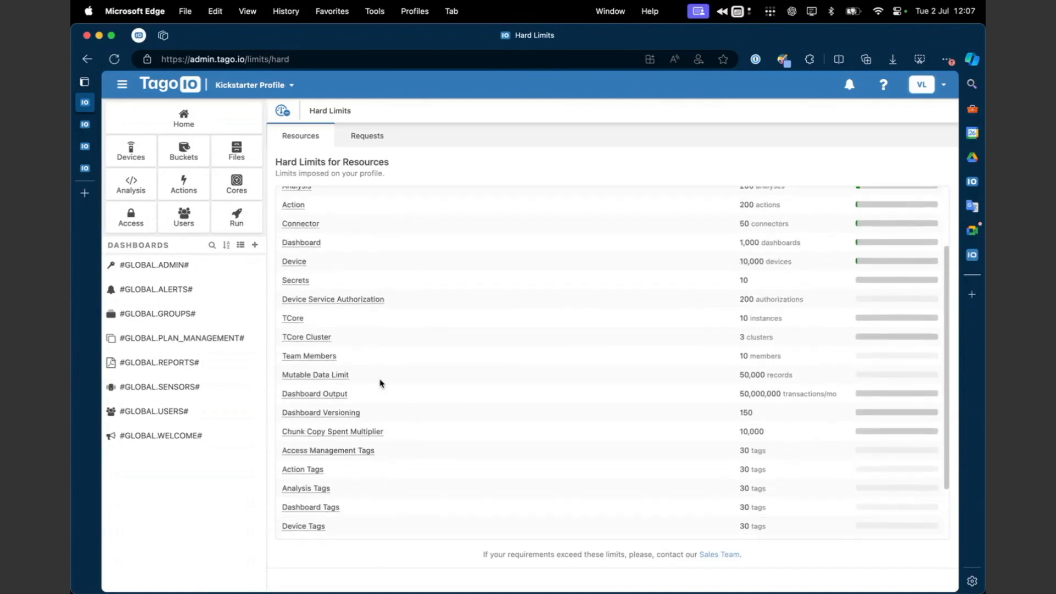
scroll(380, 382, "up", 5)
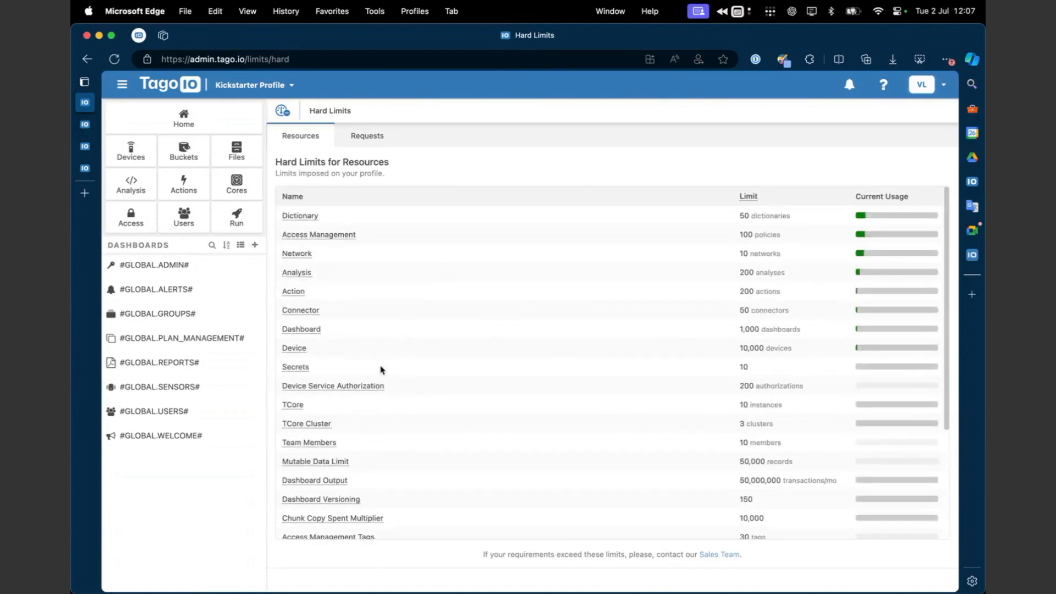
- Show the hard limits for requests and examine the requests-per-minute limit for Device Create
left_click(372, 142)
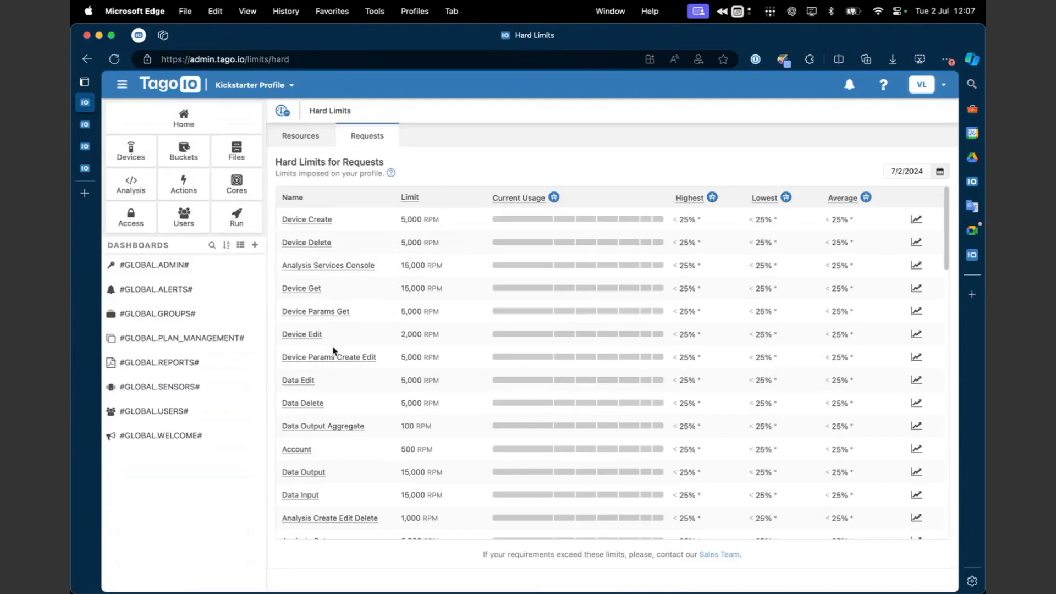
scroll(337, 347, "down", 5)
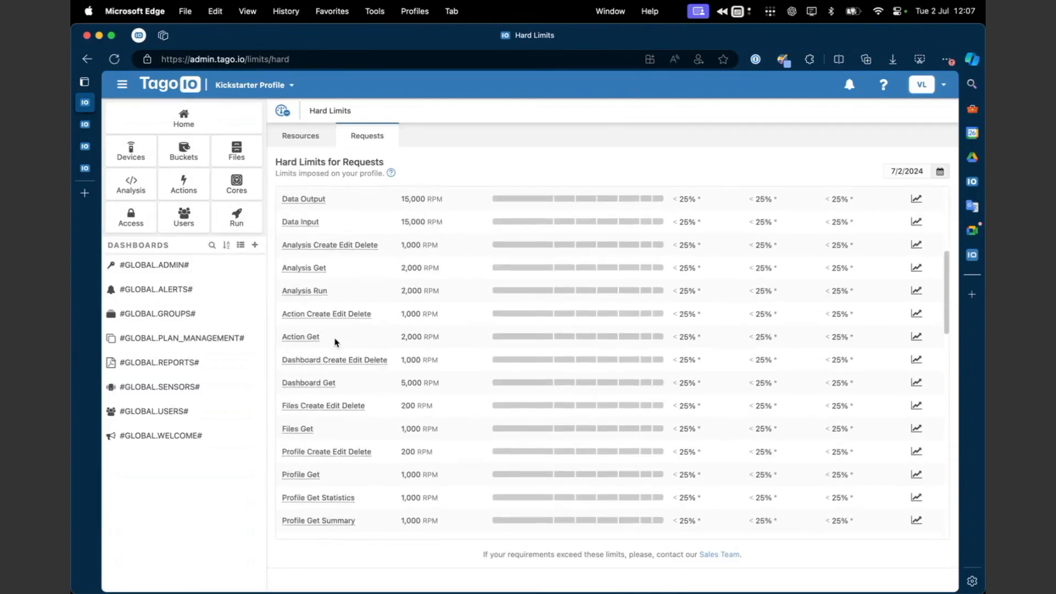
scroll(337, 342, "up", 5)
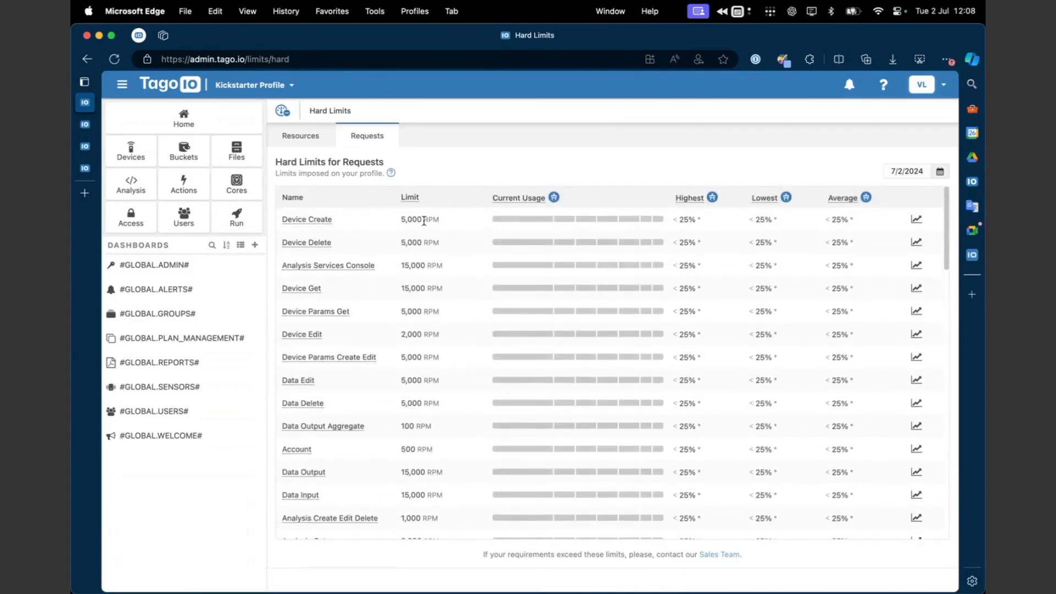
left_click_drag(423, 220, 454, 224)
left_click_drag(400, 220, 440, 225)
left_click(448, 224)
left_click_drag(399, 222, 444, 226)
left_click(409, 230)
left_click_drag(401, 220, 440, 224)
left_click(438, 227)
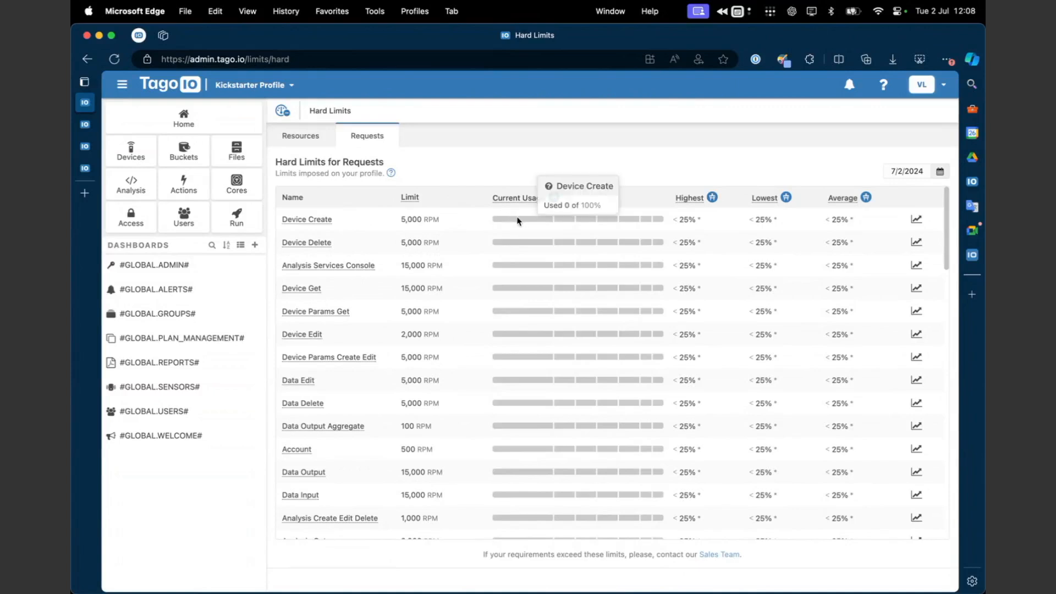
- Examine the current usage bars and the highest and lowest usage statistics throughout the request limits list
mouse_move(532, 222)
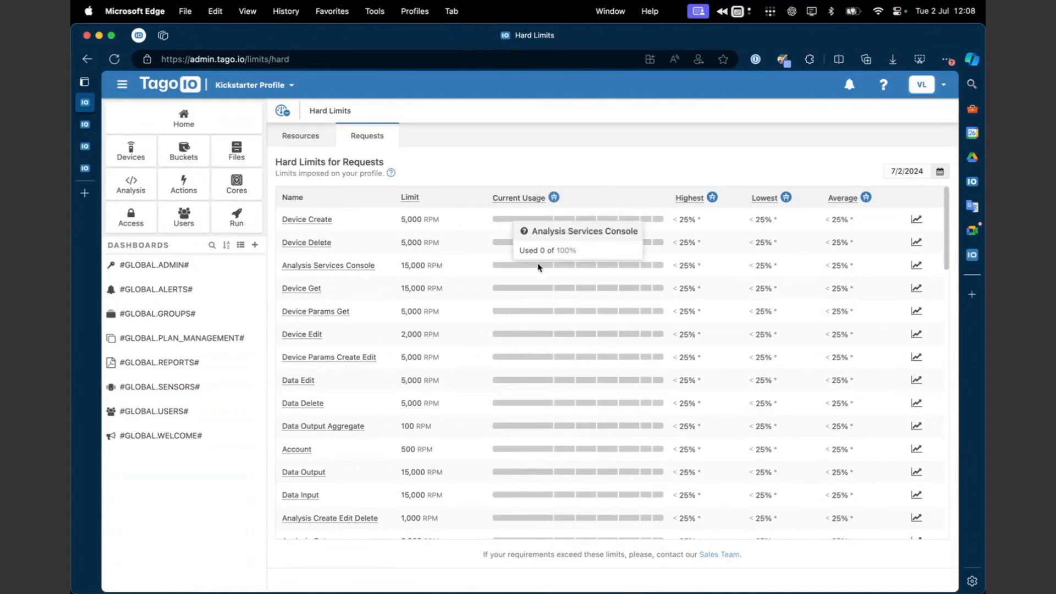
mouse_move(531, 316)
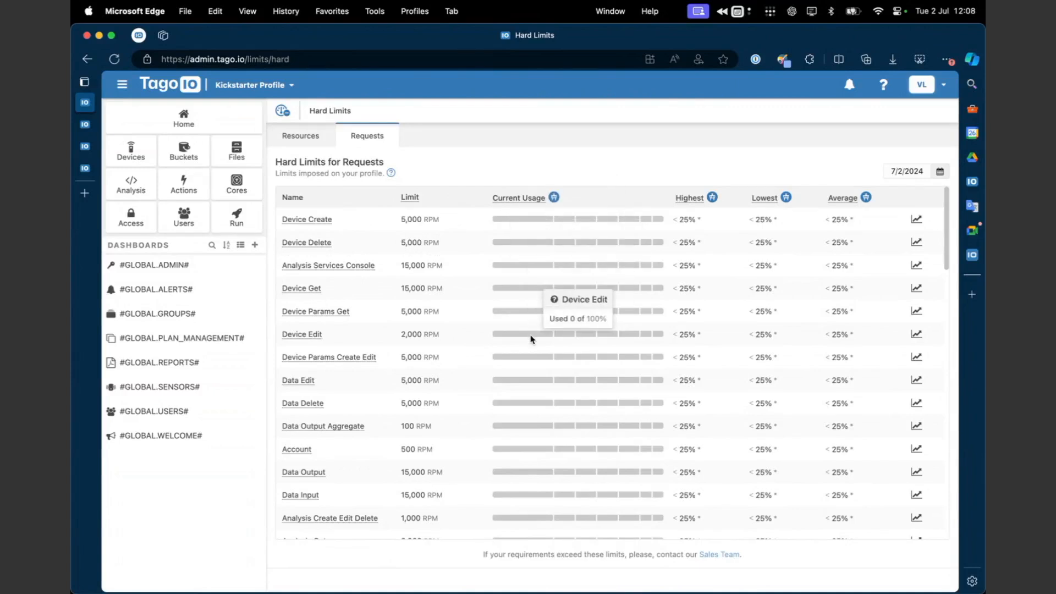
mouse_move(535, 407)
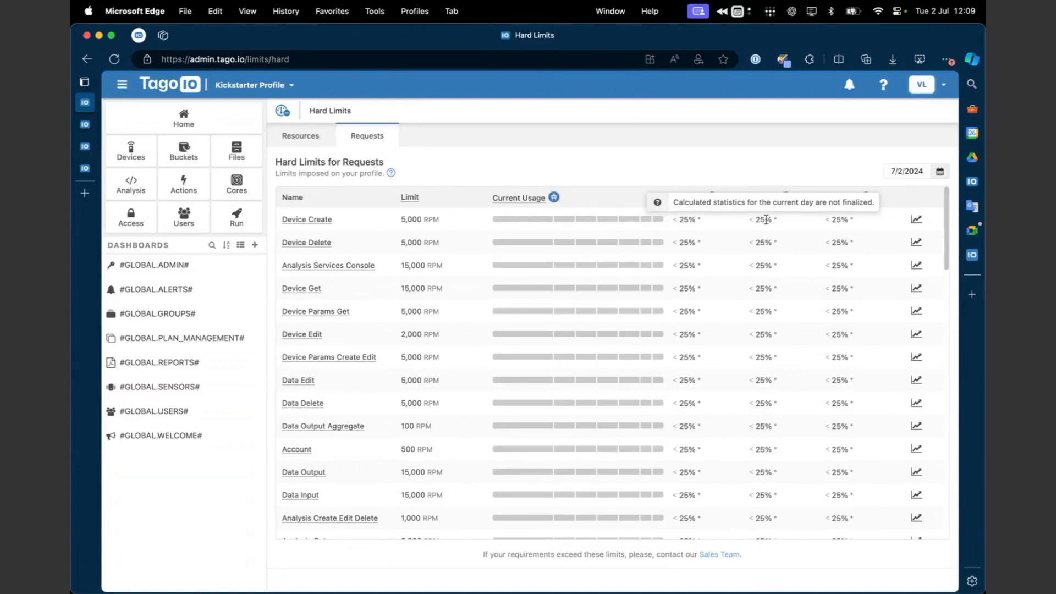
mouse_move(685, 222)
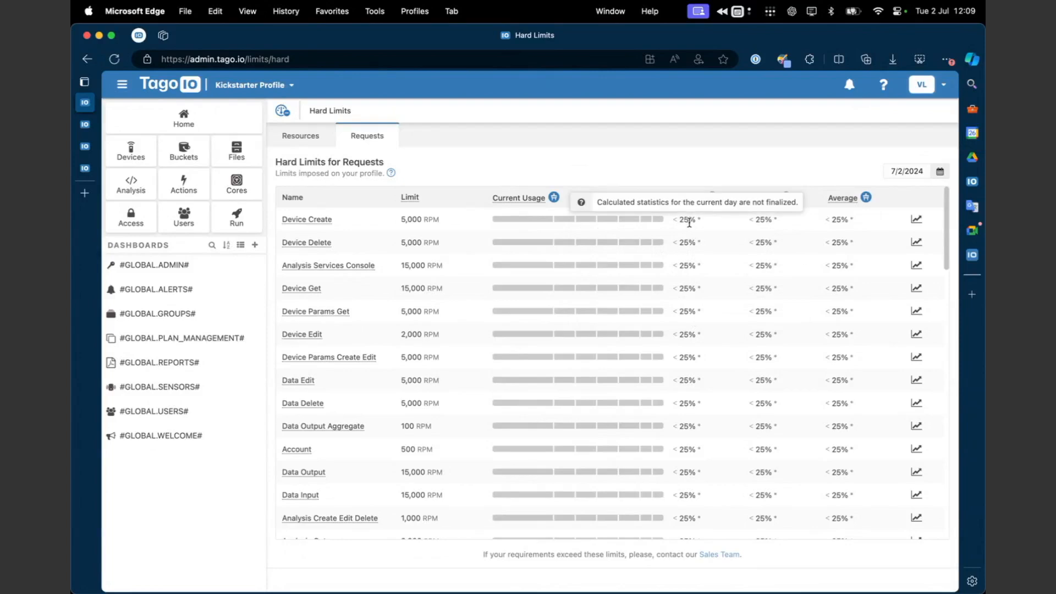
scroll(690, 221, "down", 15)
scroll(690, 226, "down", 3)
scroll(689, 226, "up", 10)
scroll(689, 226, "down", 12)
scroll(690, 226, "down", 10)
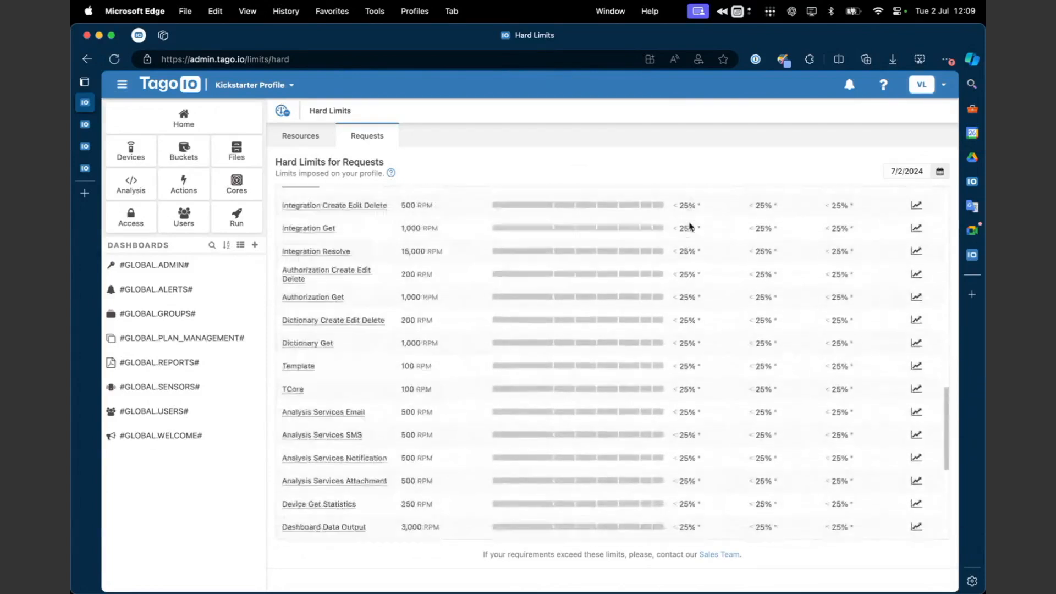
scroll(699, 254, "up", 20)
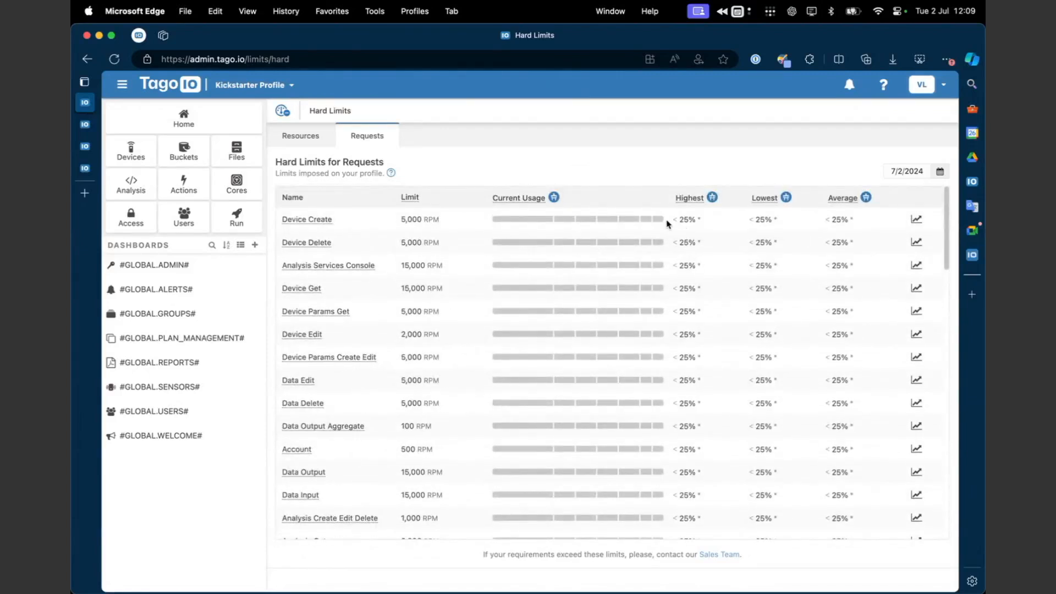
- Check the highest usage for Device Create and the current usage for Data Delete and Data Edit requests
mouse_move(683, 220)
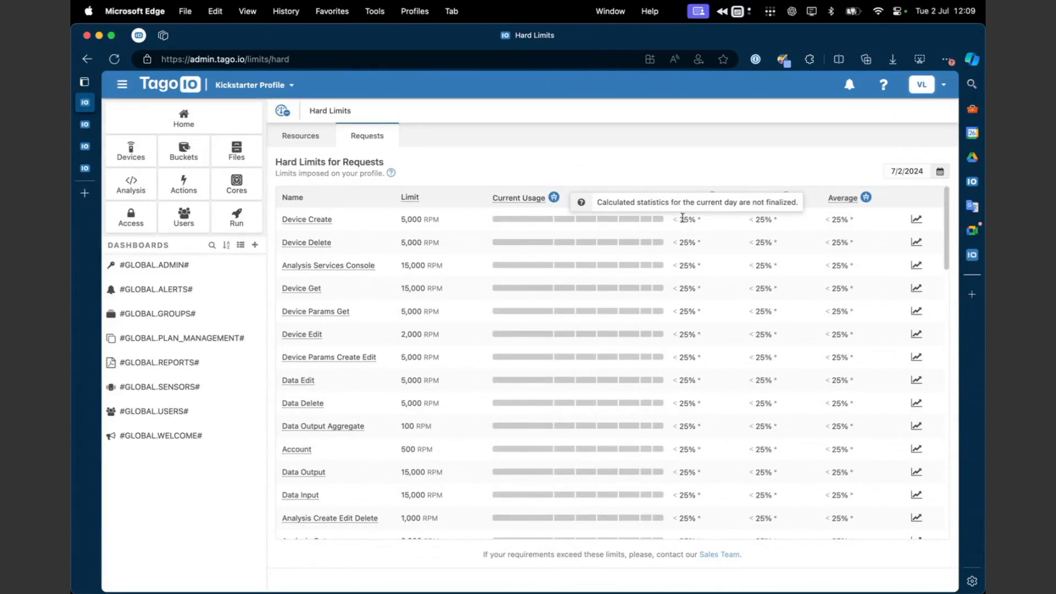
mouse_move(641, 221)
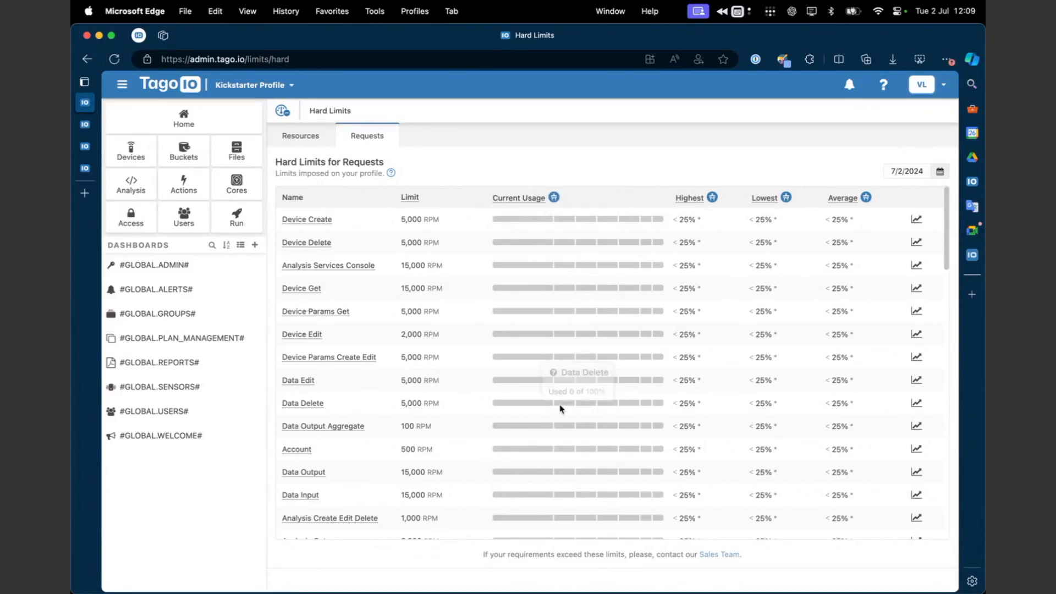
mouse_move(547, 384)
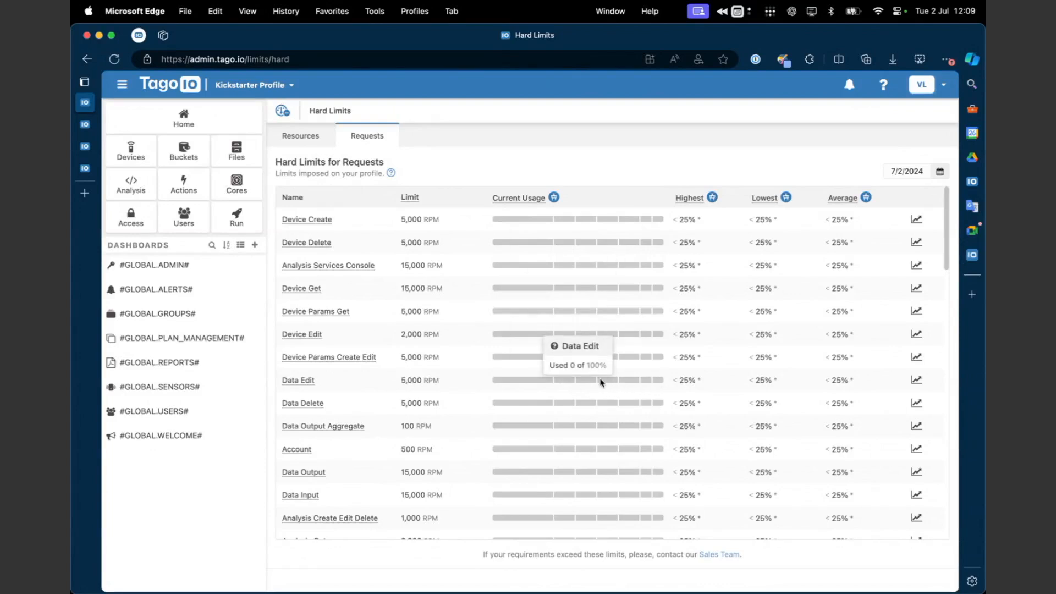
scroll(602, 383, "down", 1)
scroll(601, 383, "up", 1)
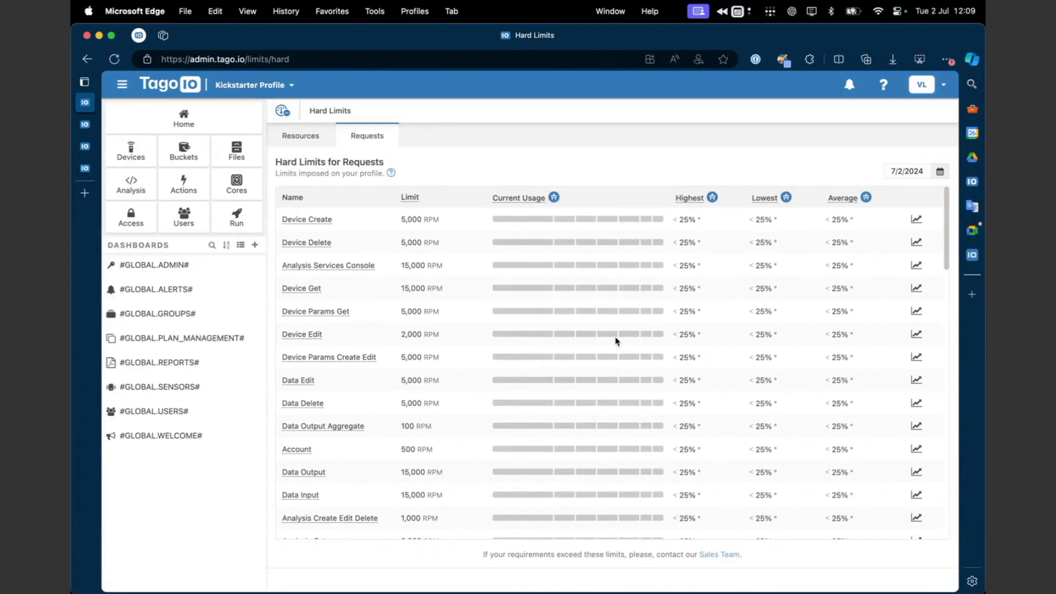
scroll(616, 341, "down", 3)
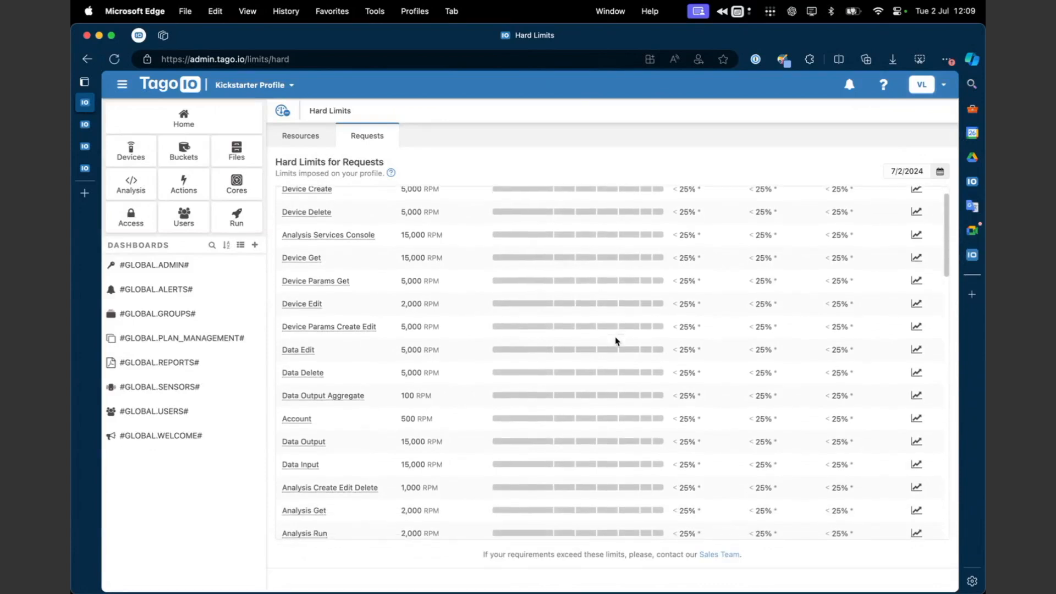
mouse_move(523, 324)
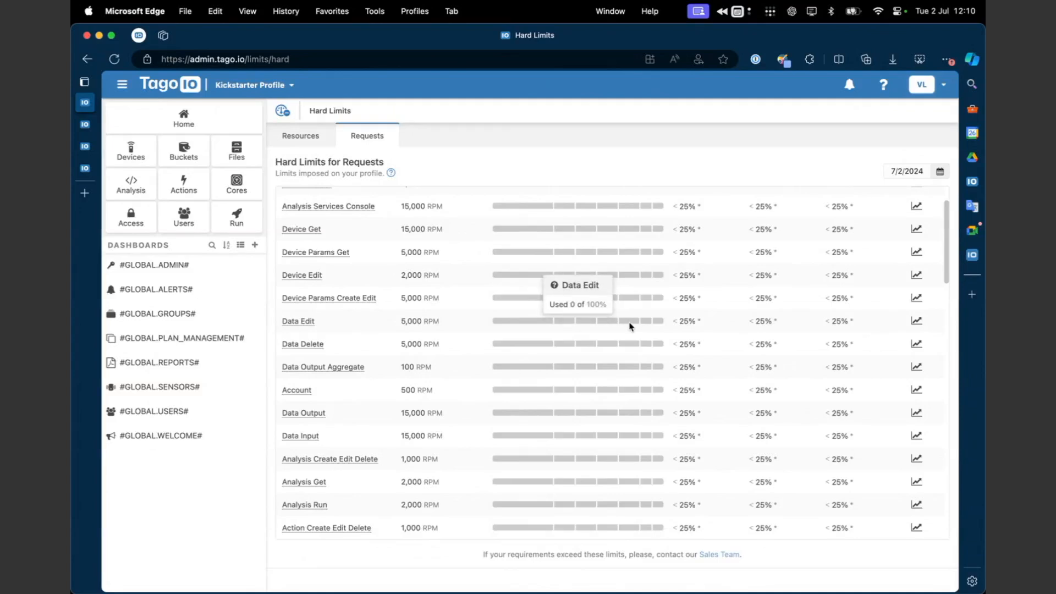
mouse_move(635, 325)
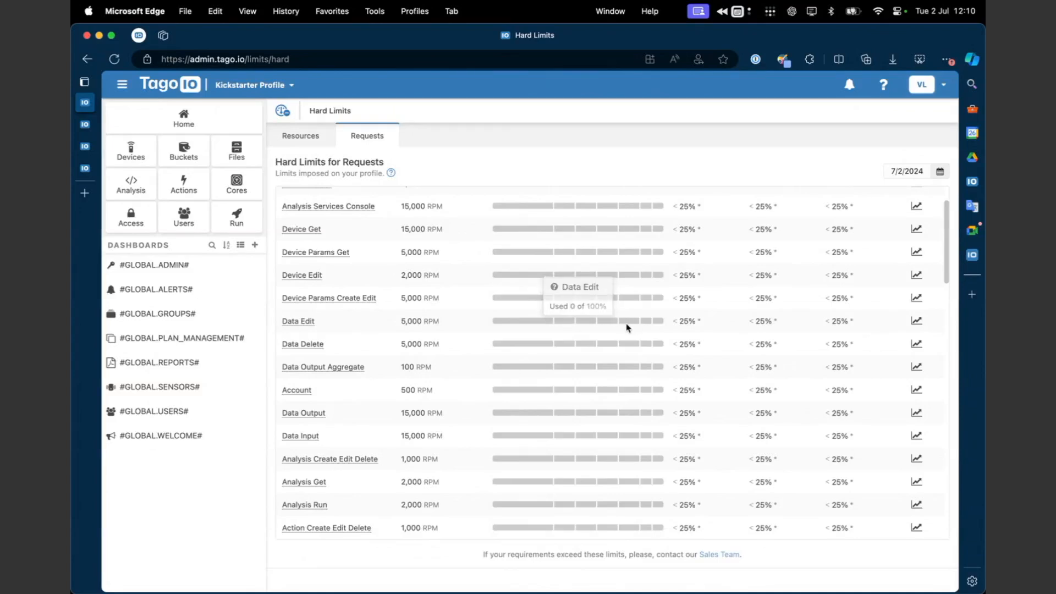
scroll(625, 325, "up", 1)
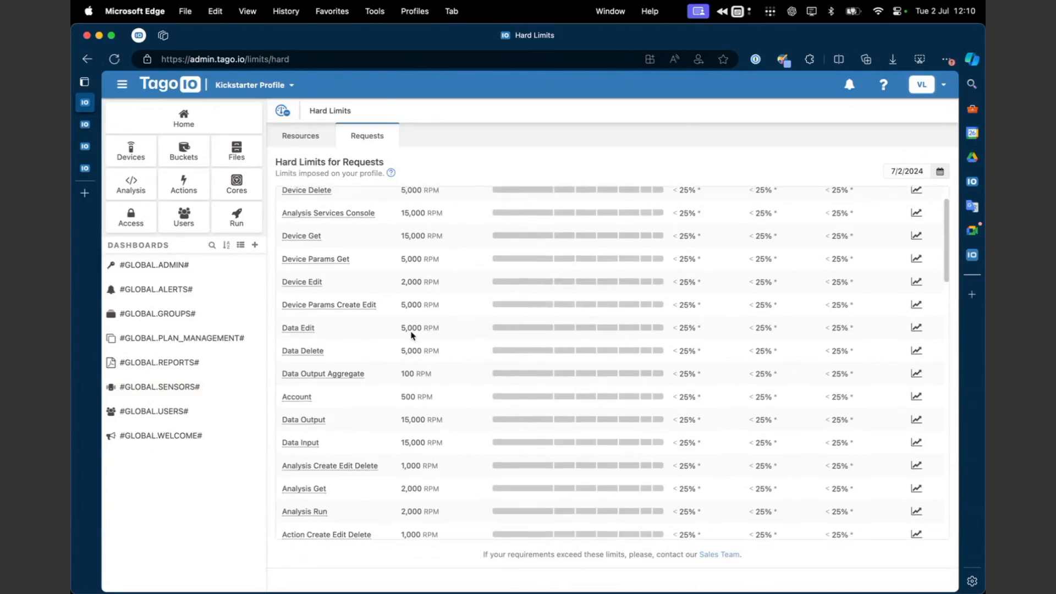
- Examine the requests-per-minute limit for Data Edit and return to the start of the request limits
left_click_drag(401, 329, 440, 333)
left_click(444, 333)
left_click_drag(444, 332, 401, 331)
left_click(397, 332)
left_click_drag(400, 331, 437, 328)
left_click(448, 331)
left_click_drag(398, 330, 447, 330)
left_click(451, 320)
scroll(452, 320, "up", 1)
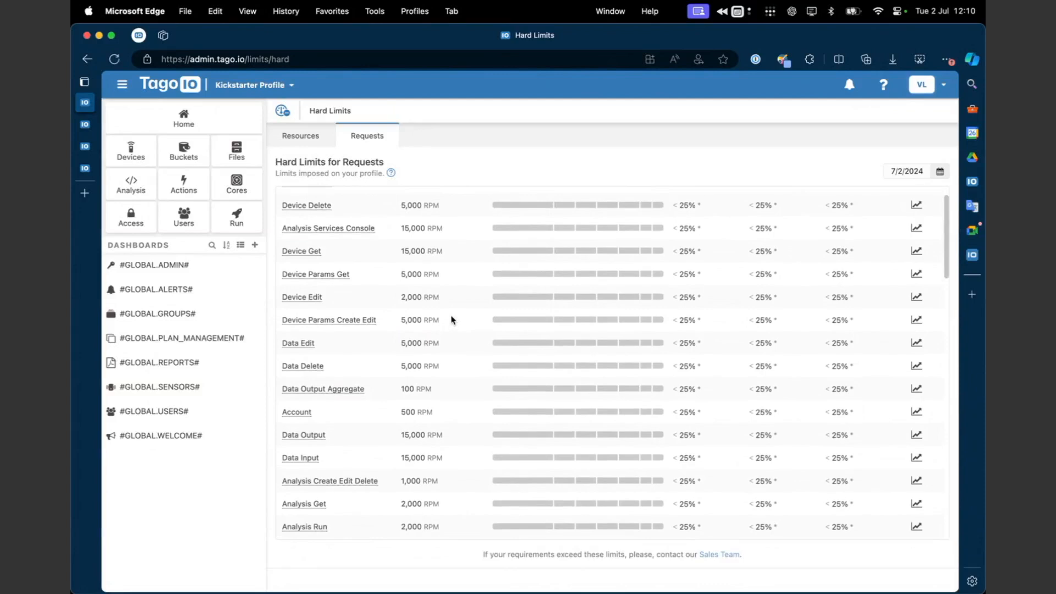
scroll(451, 320, "up", 2)
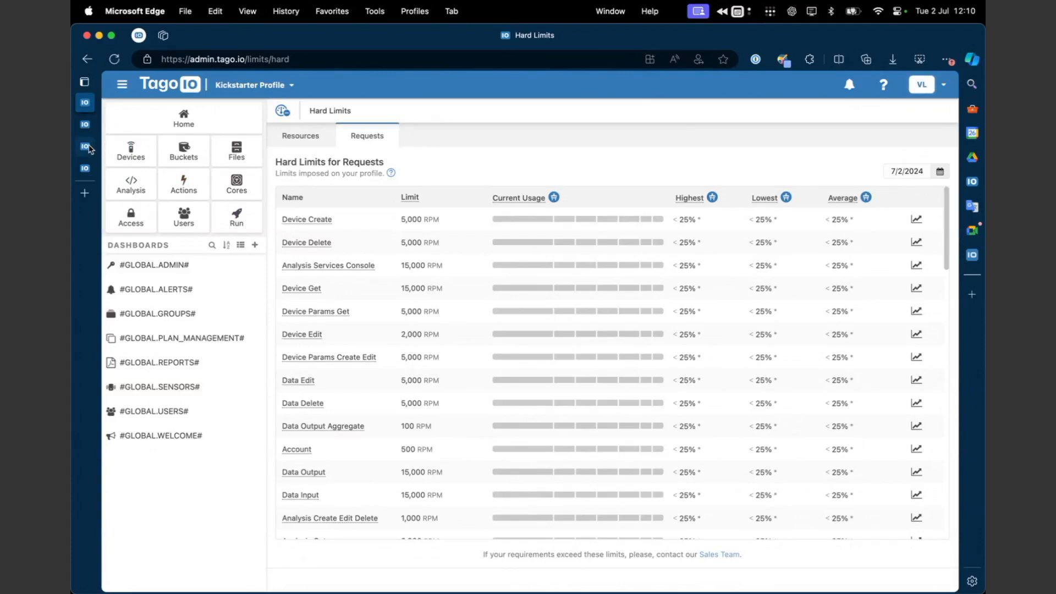
- Switch to the Freezer Test device page and inspect its daily Data Input statistics
mouse_move(89, 148)
left_click(91, 166)
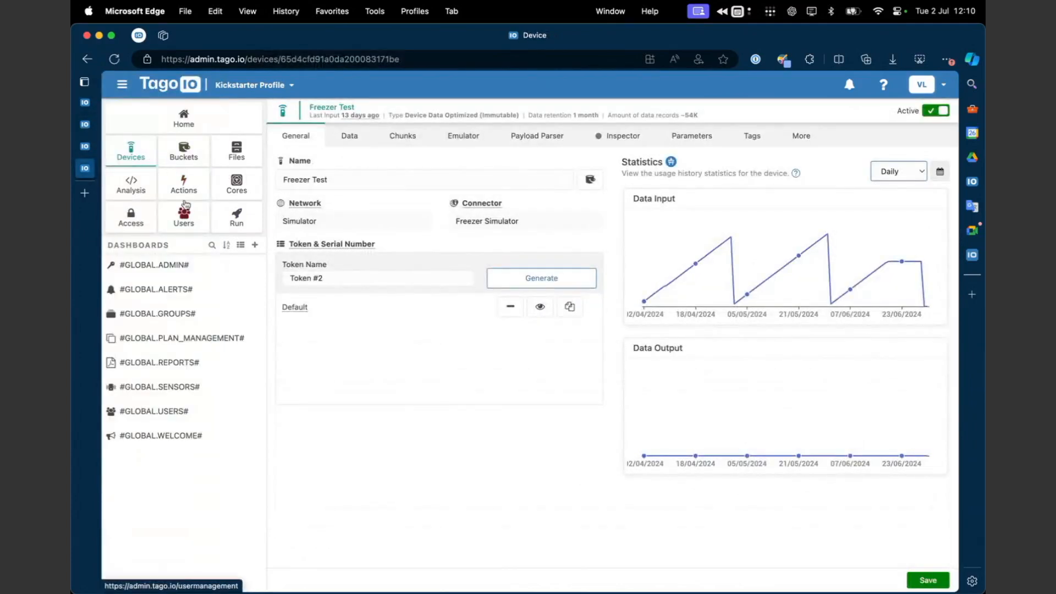
mouse_move(740, 251)
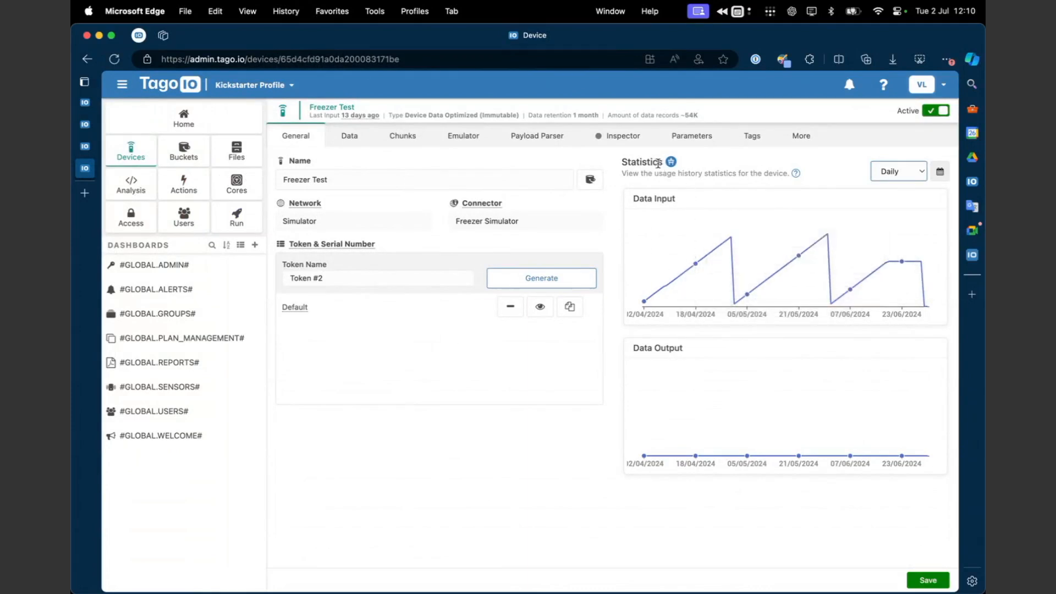
mouse_move(701, 269)
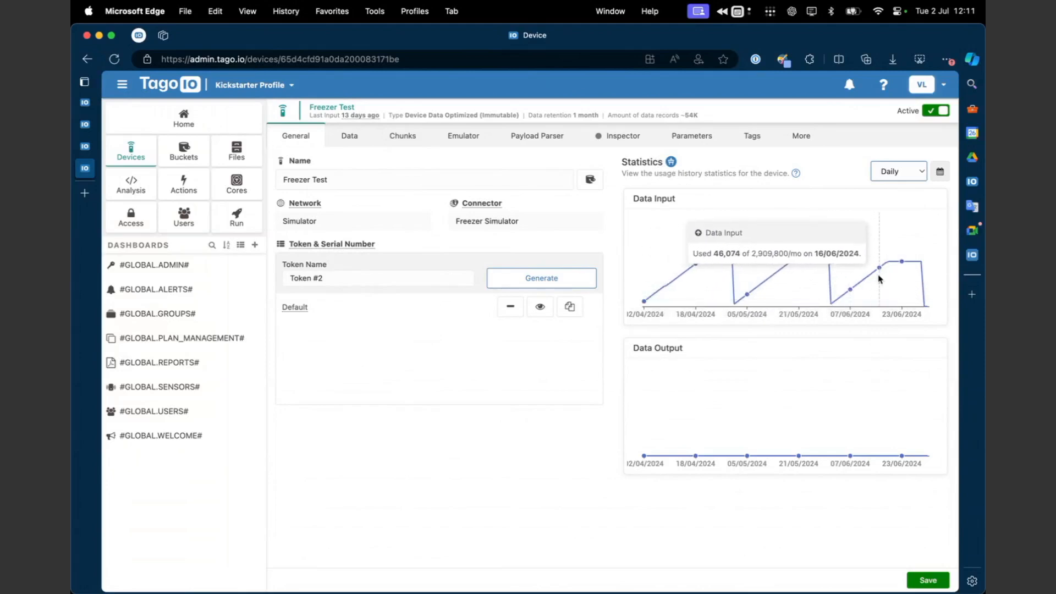
- Check which time intervals are available for the Freezer Test device's usage statistics
left_click(875, 171)
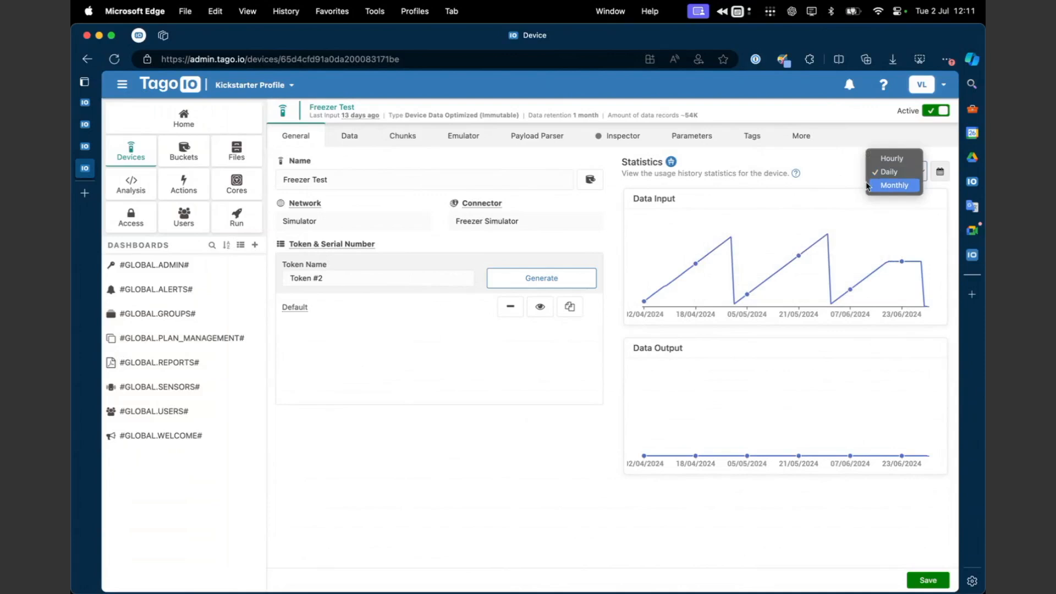
left_click(833, 184)
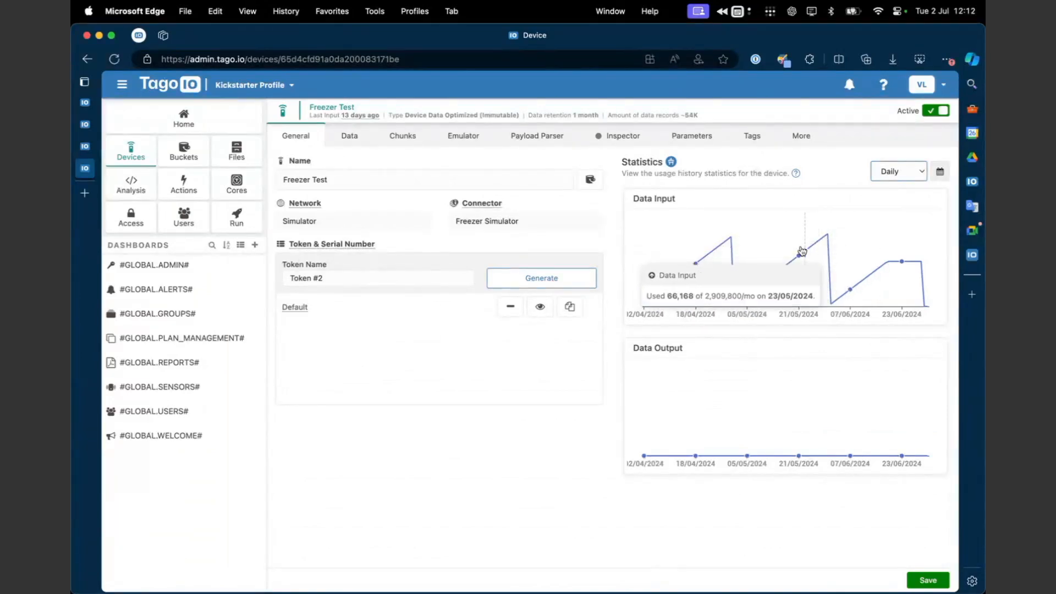
left_click(897, 171)
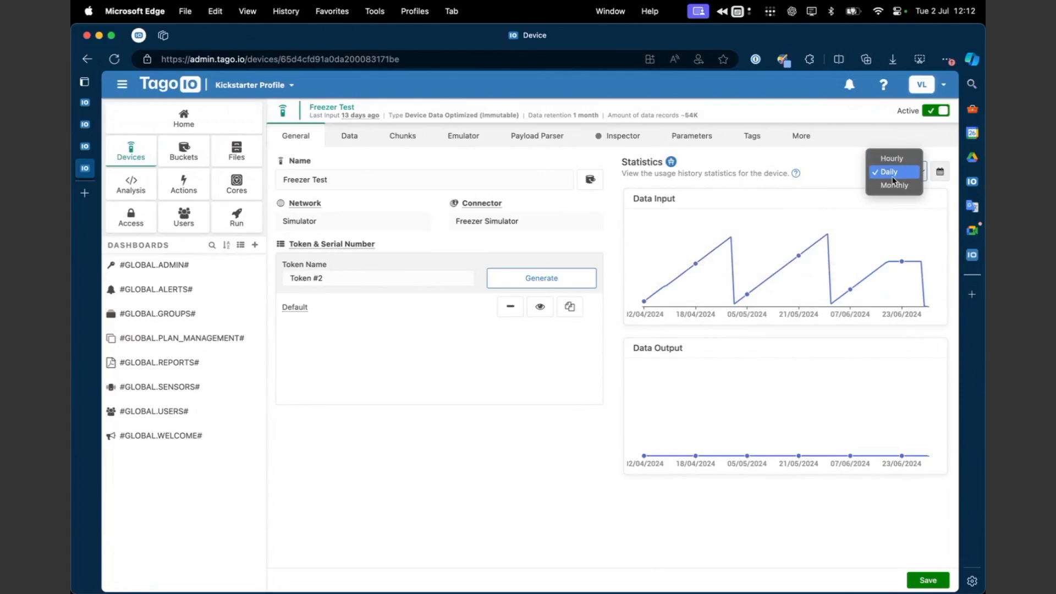
left_click(856, 175)
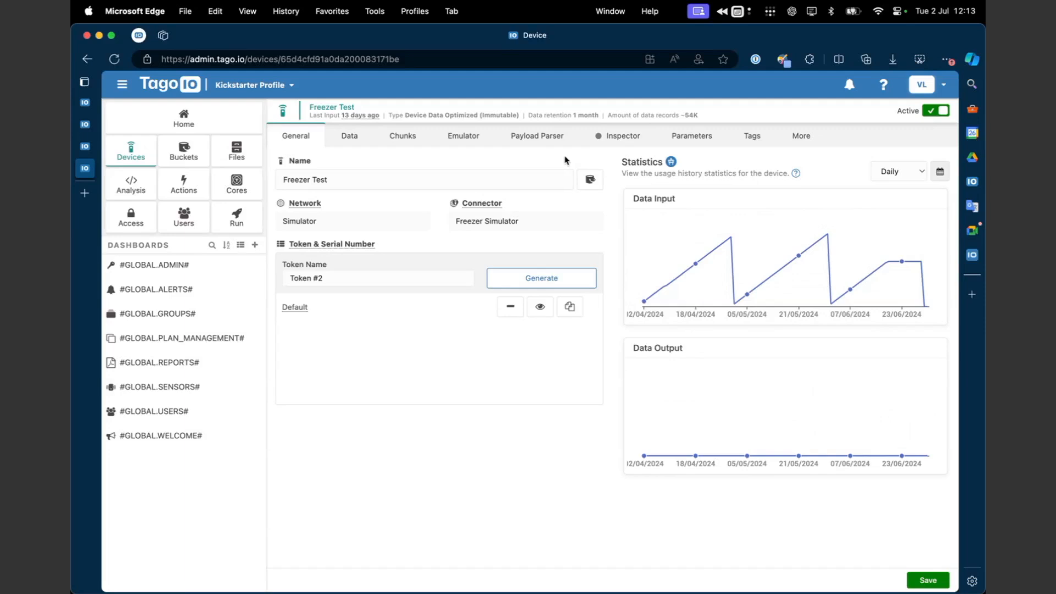
- Open the Freezer Test device's soft limits and examine the Data Input maximum rate
left_click(780, 144)
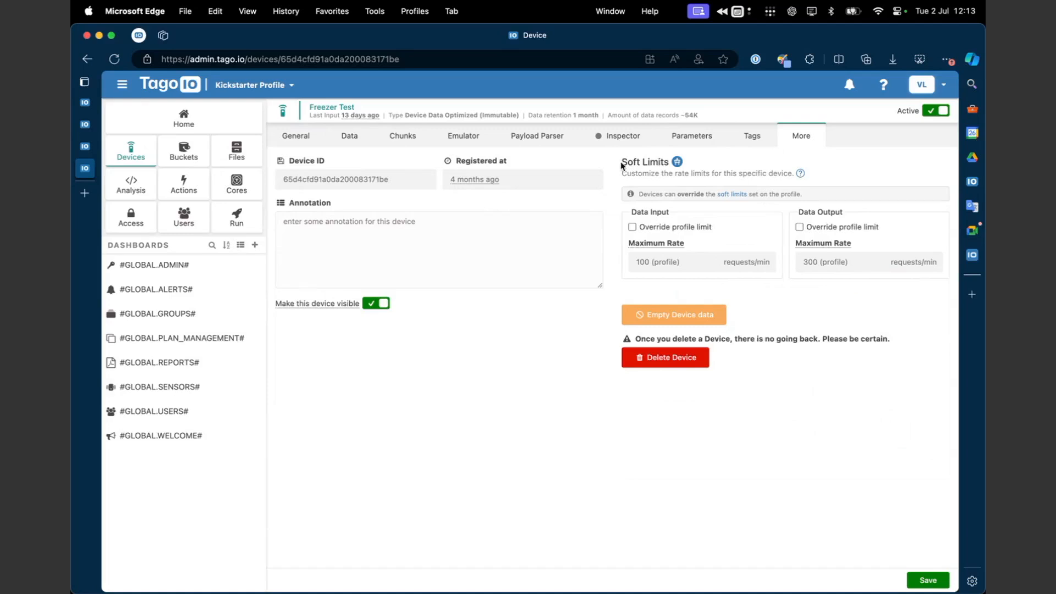
left_click_drag(621, 163, 662, 163)
left_click(672, 256)
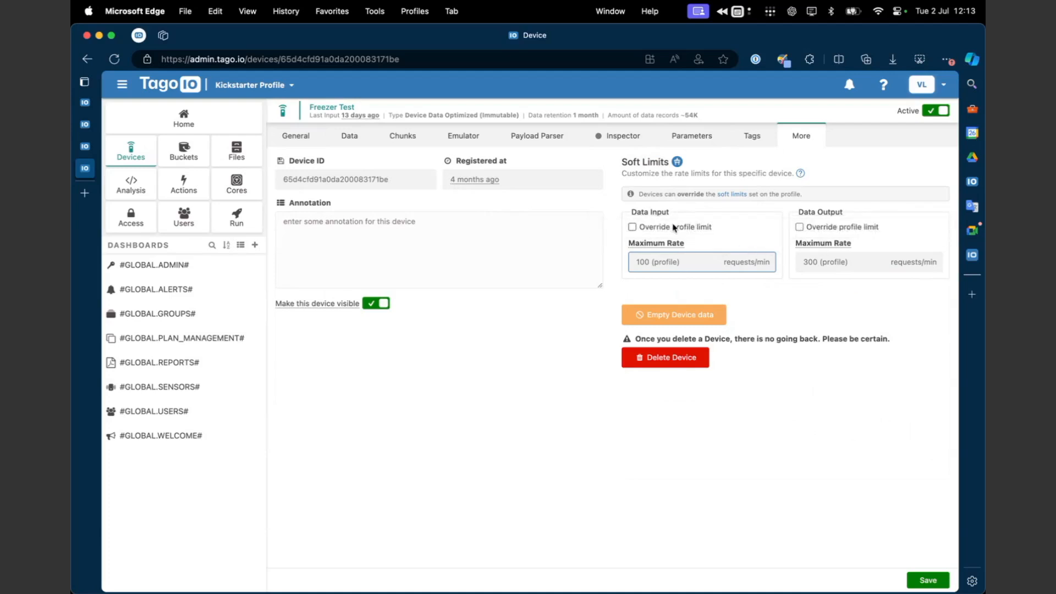
- Override the device's Data Input profile limit with a maximum rate of 20 requests/min and enable the Data Output override
left_click(673, 228)
left_click(679, 228)
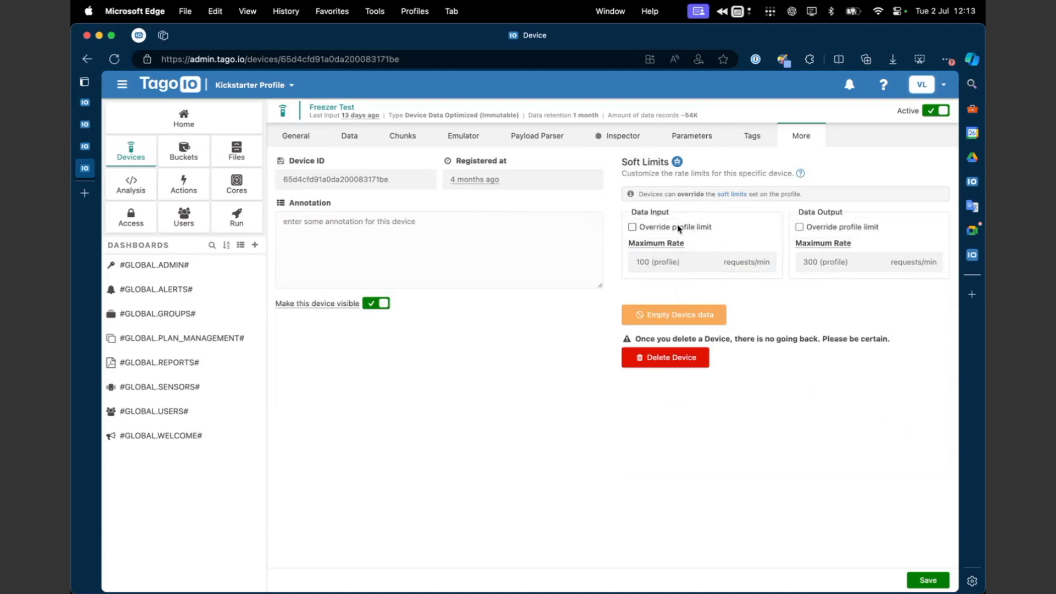
left_click(678, 229)
left_click(667, 262)
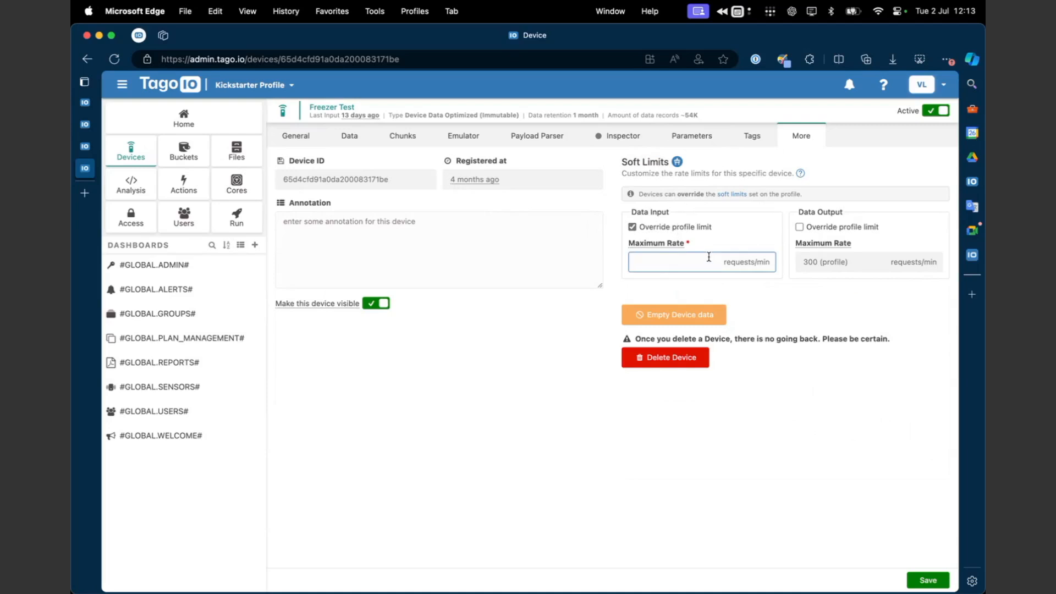
type("20")
left_click(614, 295)
left_click(691, 263)
left_click_drag(658, 262, 629, 262)
left_click(655, 261)
left_click(828, 229)
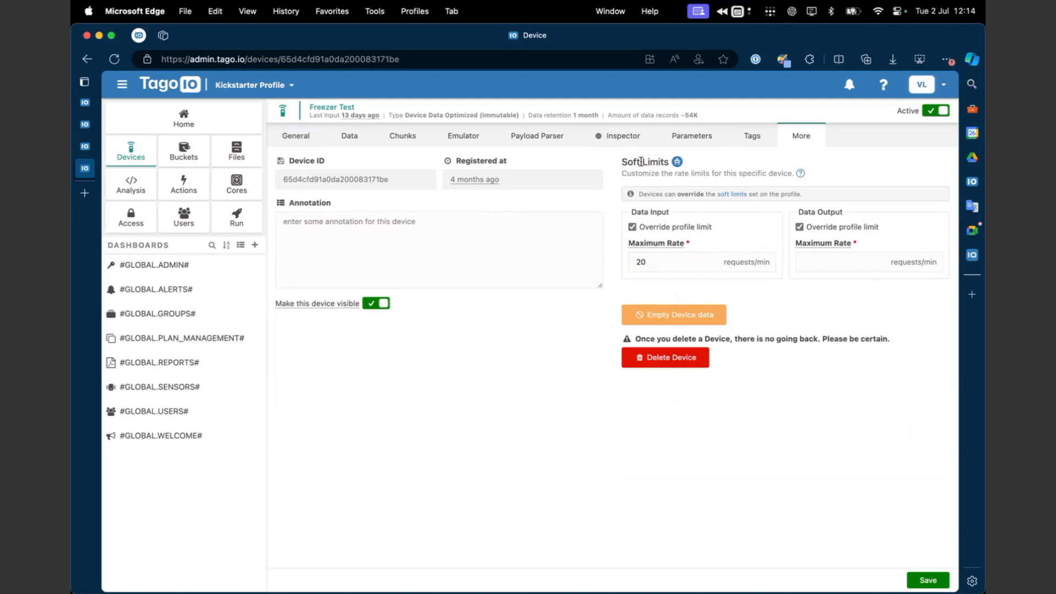
- Return Data Input and Data Output to the profile limits and re-enable both overrides
left_click(673, 227)
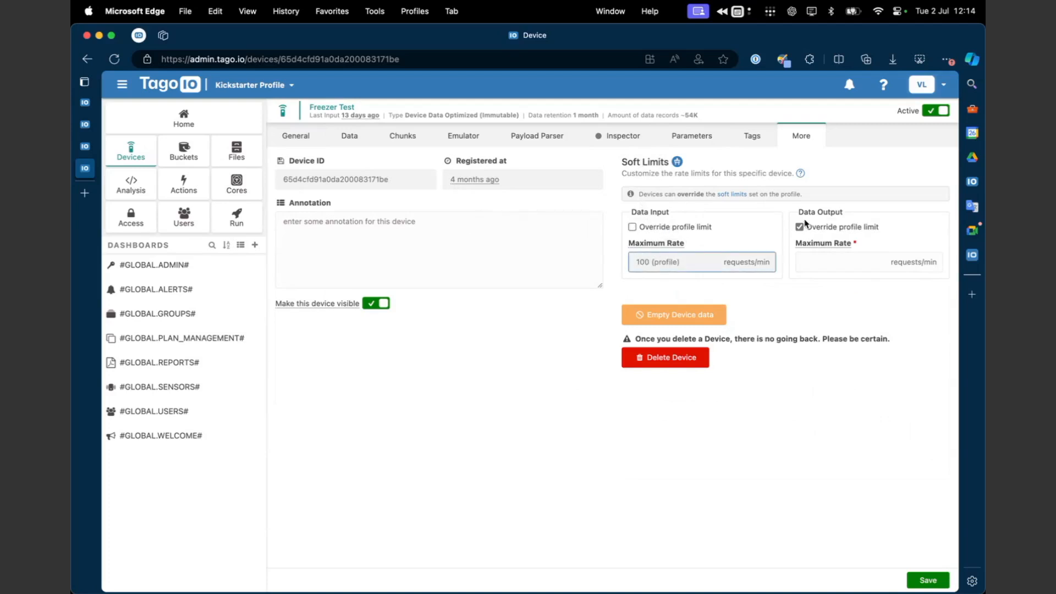
left_click(825, 227)
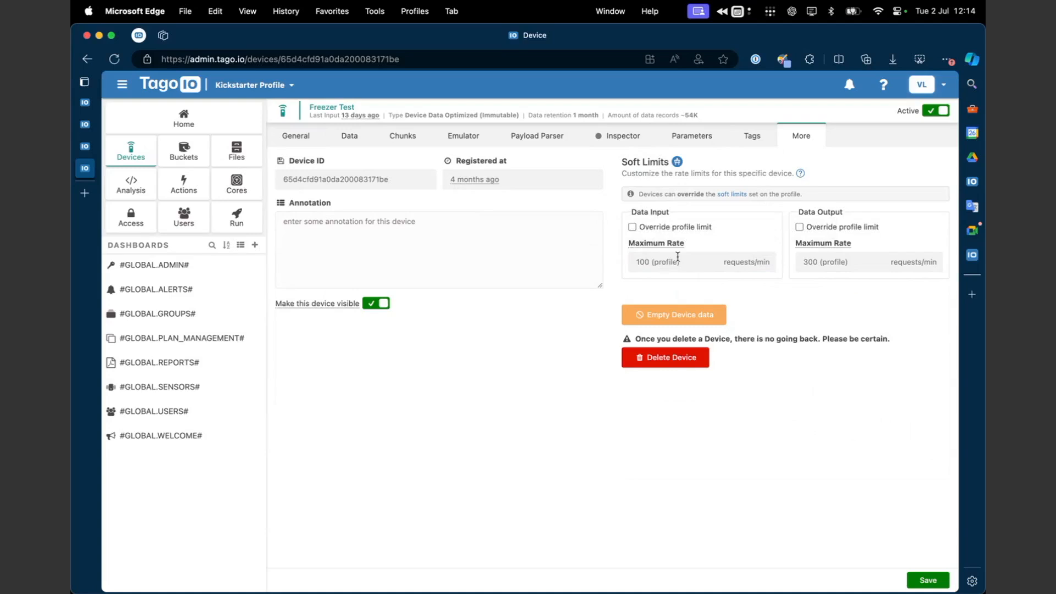
left_click(696, 229)
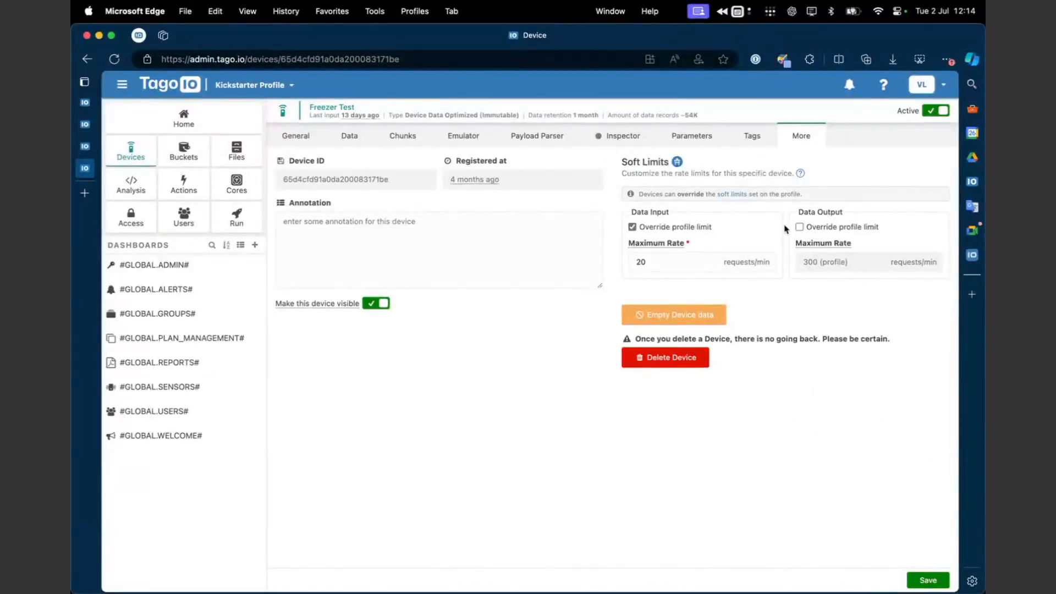
left_click(811, 229)
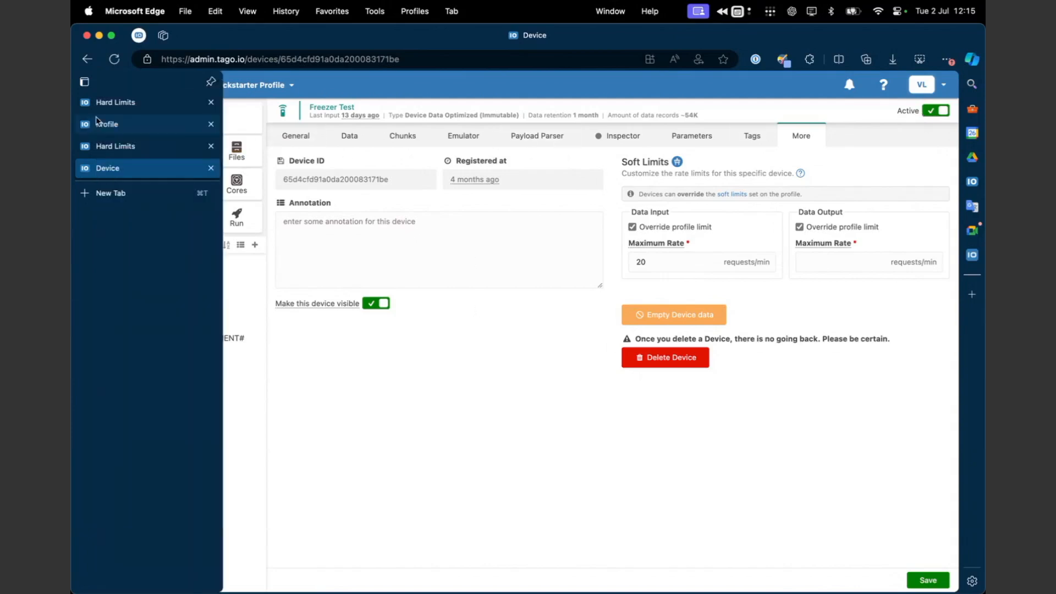
- Switch to the Kickstarter Profile settings page and examine its soft limits for Data Input and Data Output maximum rates
left_click(102, 124)
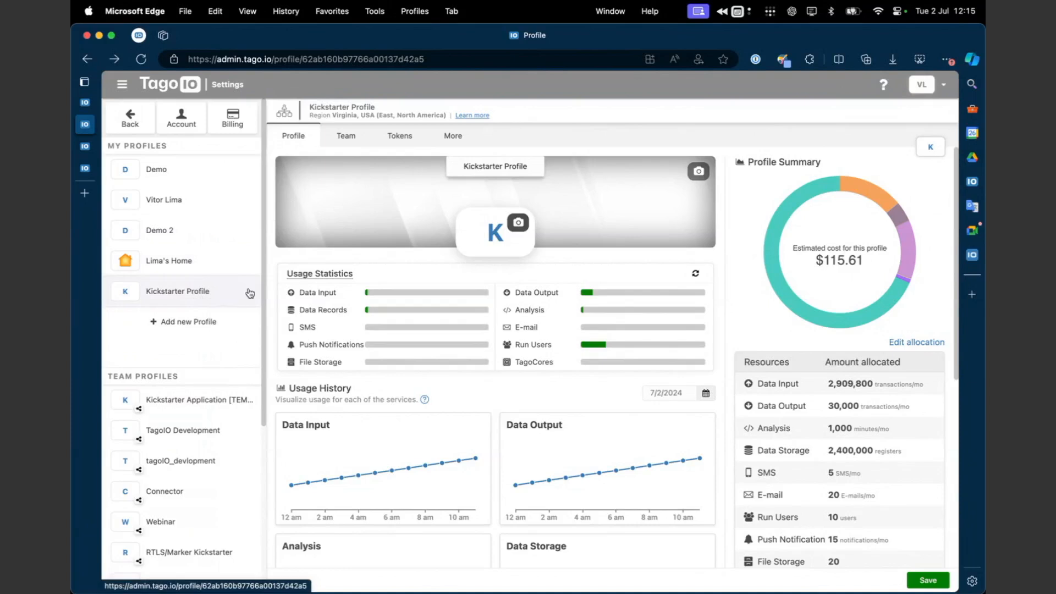
left_click(453, 136)
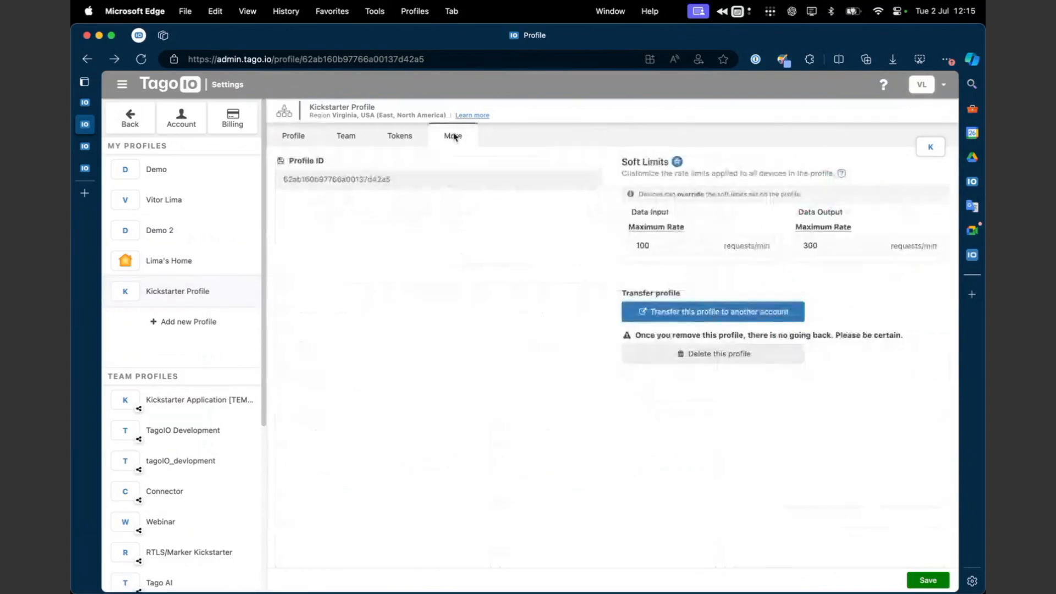
mouse_move(662, 226)
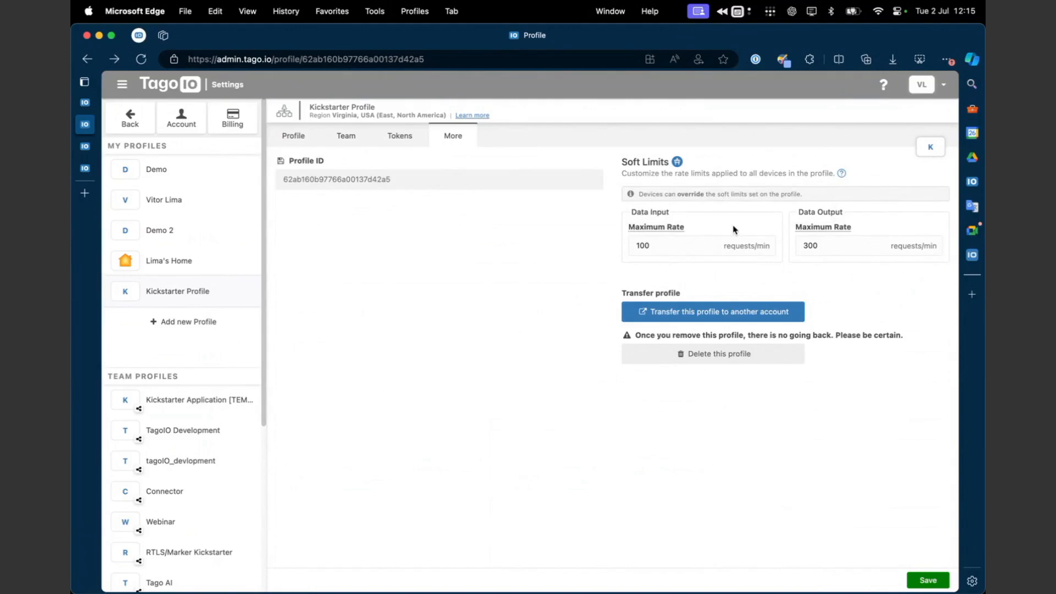
left_click(694, 243)
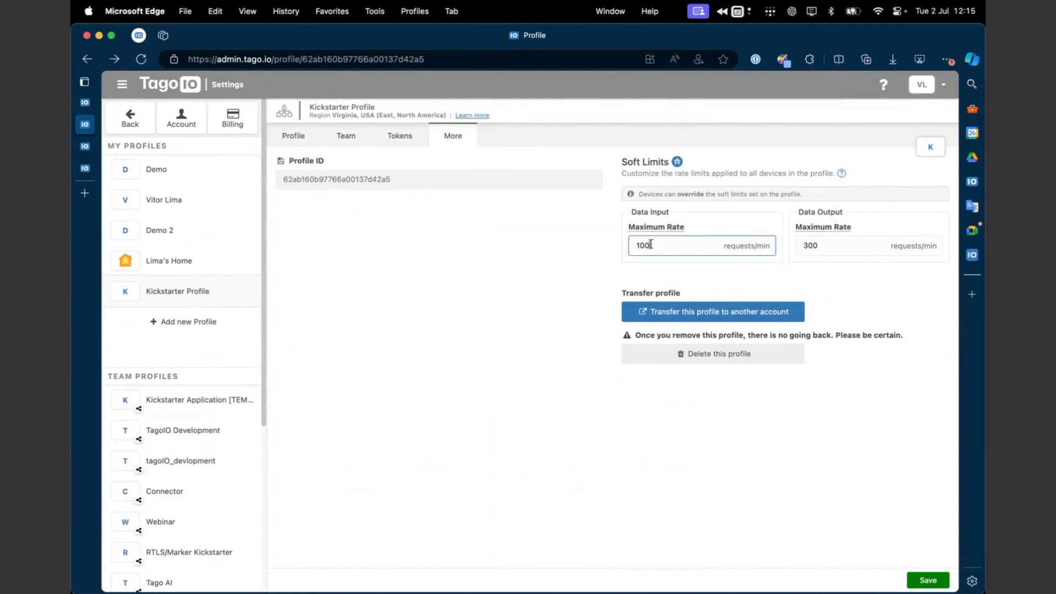
left_click(833, 240)
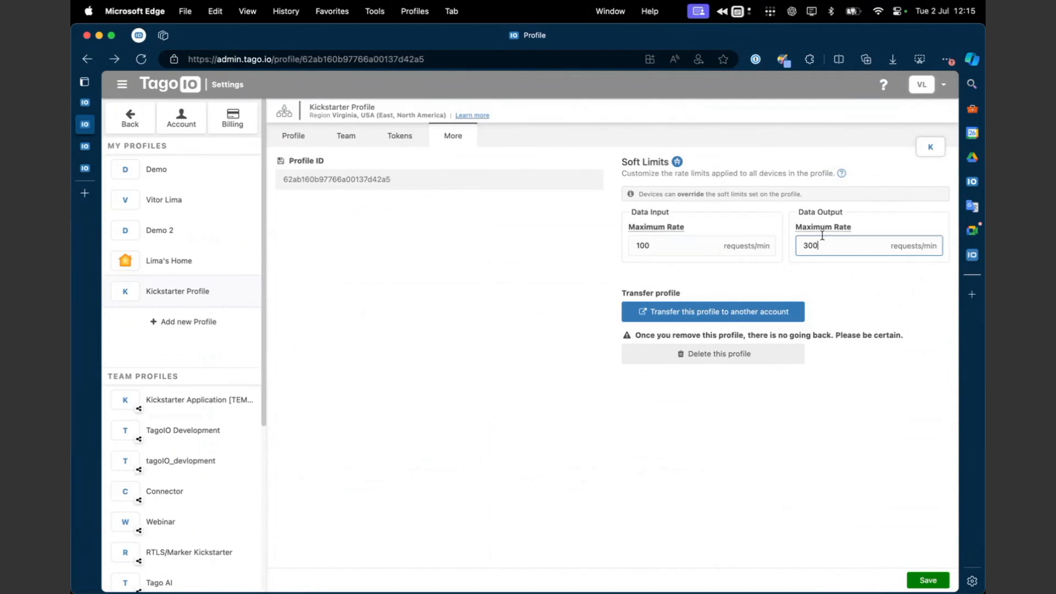
key("super+Left")
left_click(730, 248)
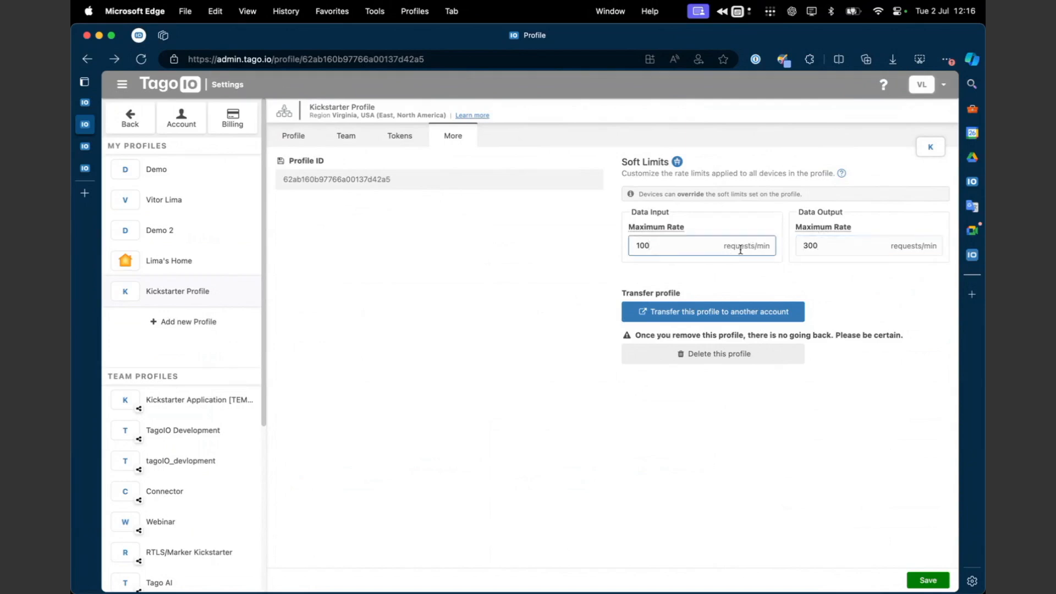
left_click(830, 249)
left_click(715, 248)
- Return to the Freezer Test device page and review its Data Input override of the profile limit
left_click(94, 167)
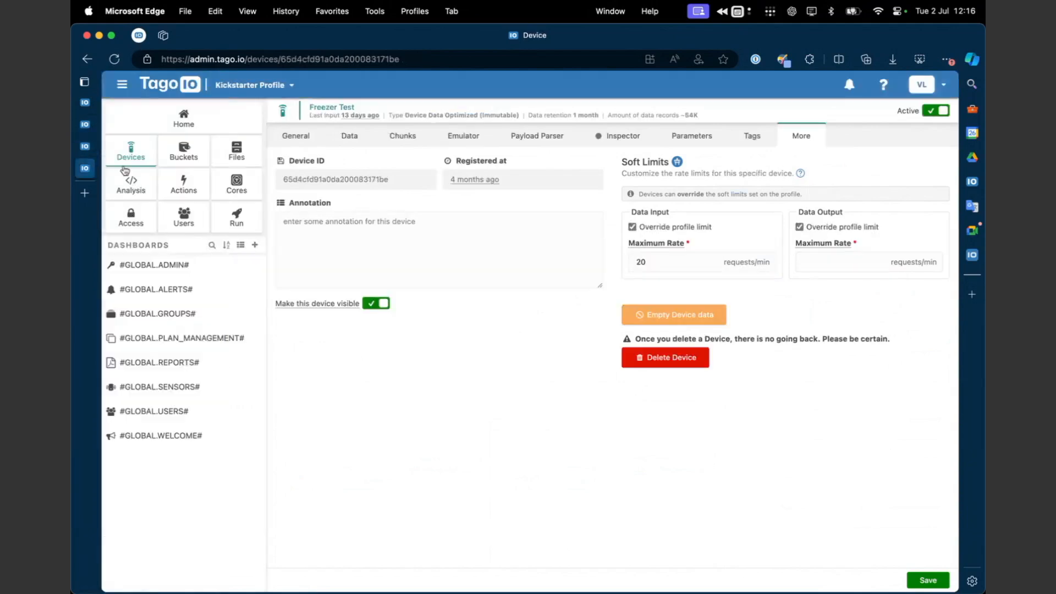
left_click(677, 230)
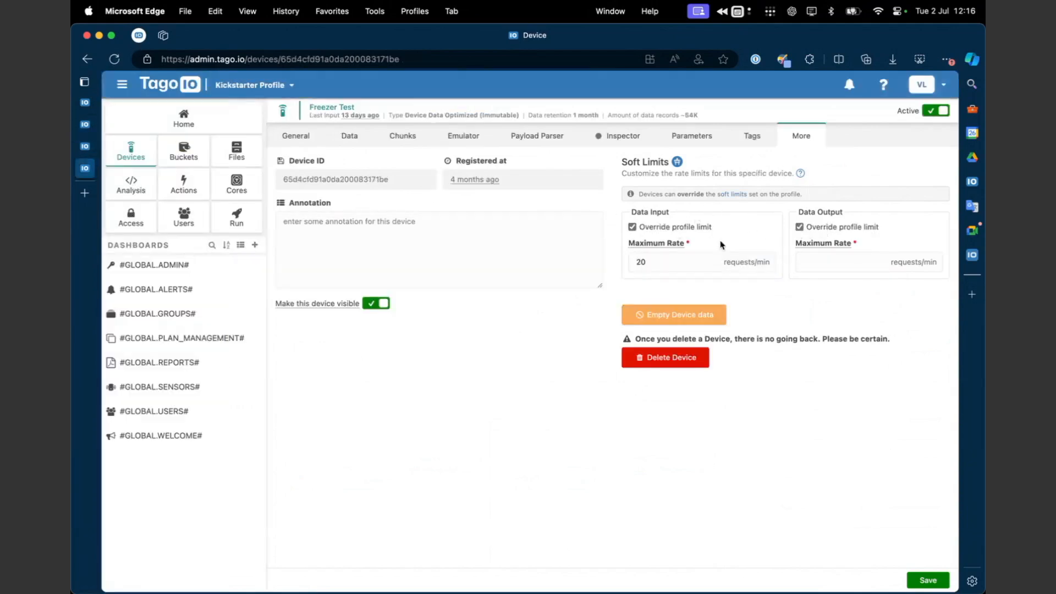